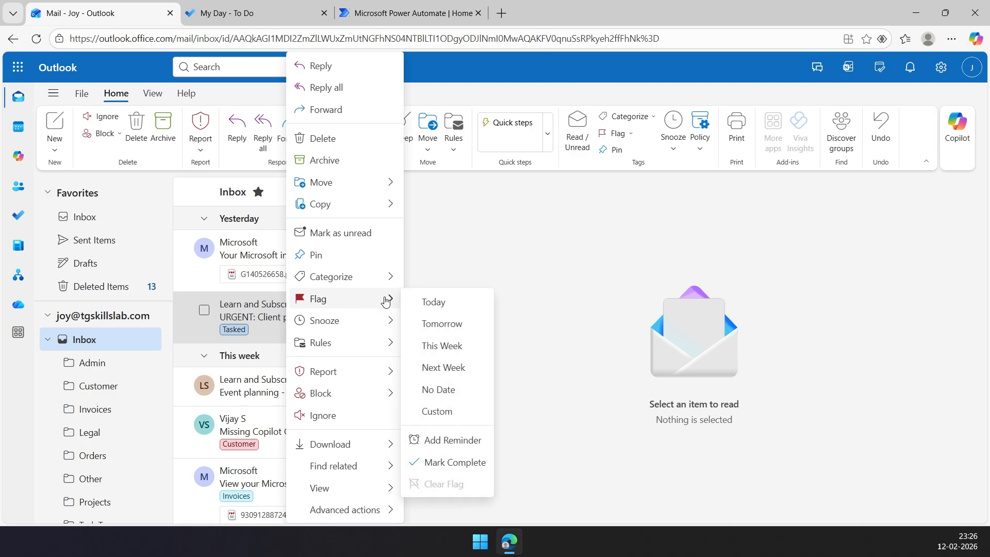
Step: Flag the URGENT client email in the Outlook inbox with the Today due date
{"action": "left_click", "coordinate": [434, 303]}
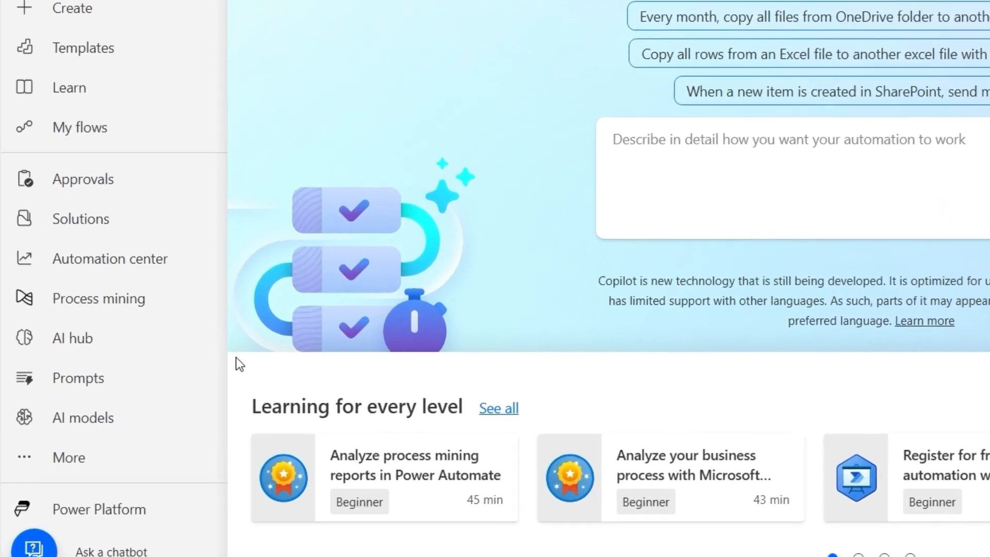
Step: In Power Automate, start building a custom prompt and paste in the prepared task management assistant instructions
{"action": "left_click", "coordinate": [124, 382]}
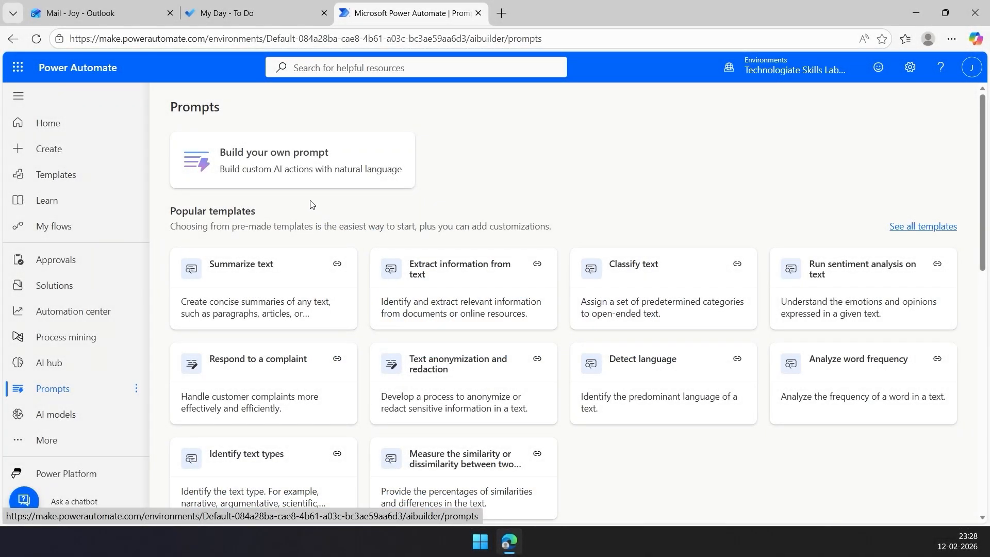
{"action": "left_click", "coordinate": [307, 164]}
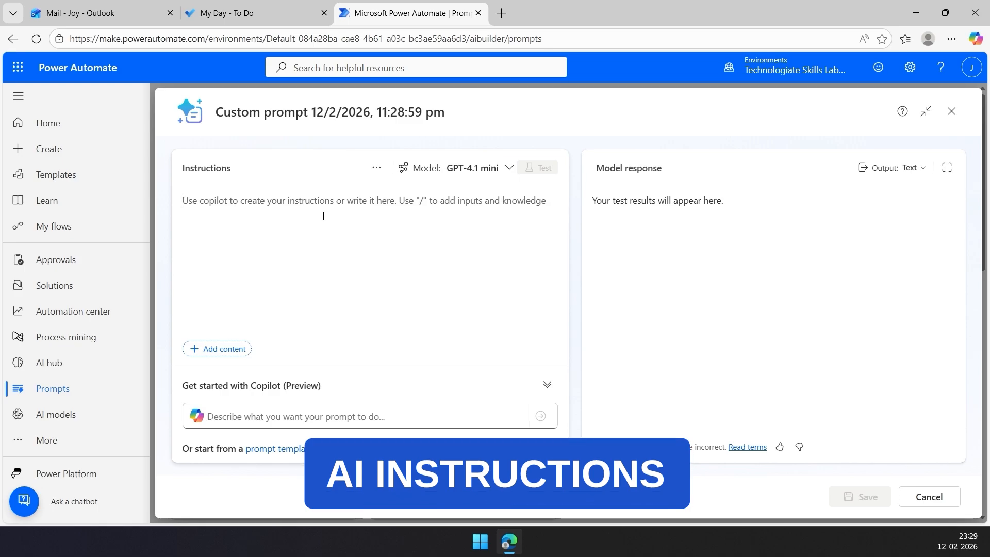
{"action": "right_click", "coordinate": [323, 216]}
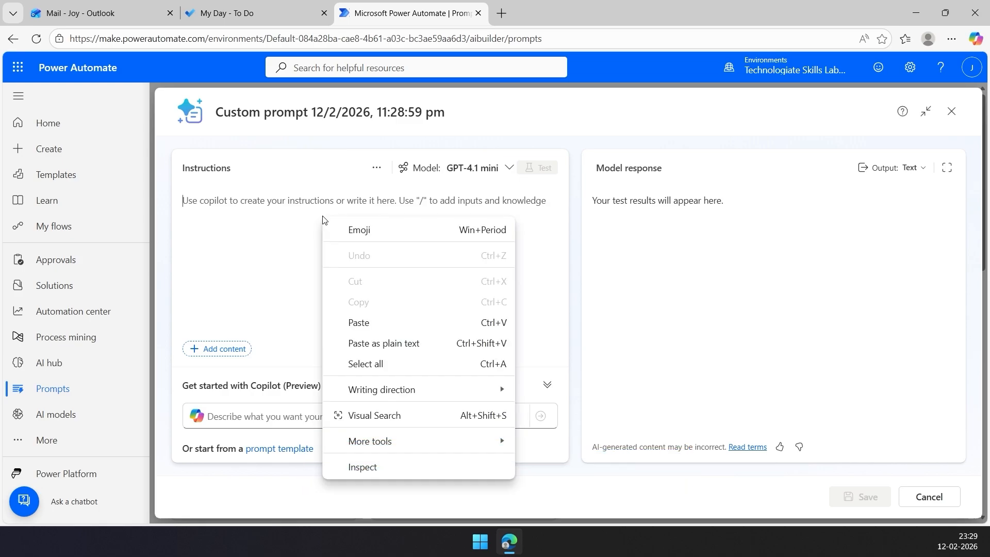
{"action": "left_click", "coordinate": [356, 322]}
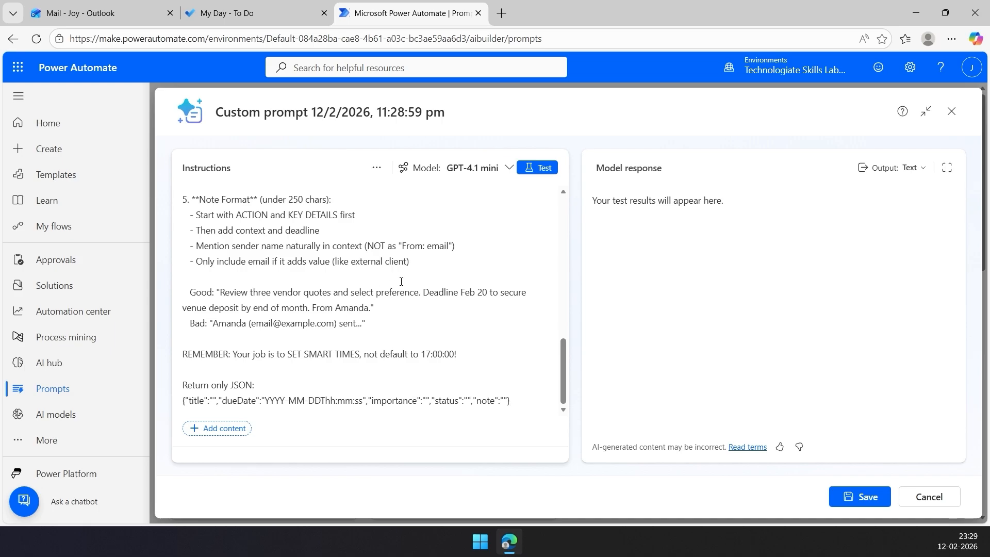
Step: Replace the placeholder text after "Subject:" in the instructions with a text input named Subject
{"action": "scroll", "coordinate": [401, 281], "scroll_direction": "up", "scroll_amount": 10}
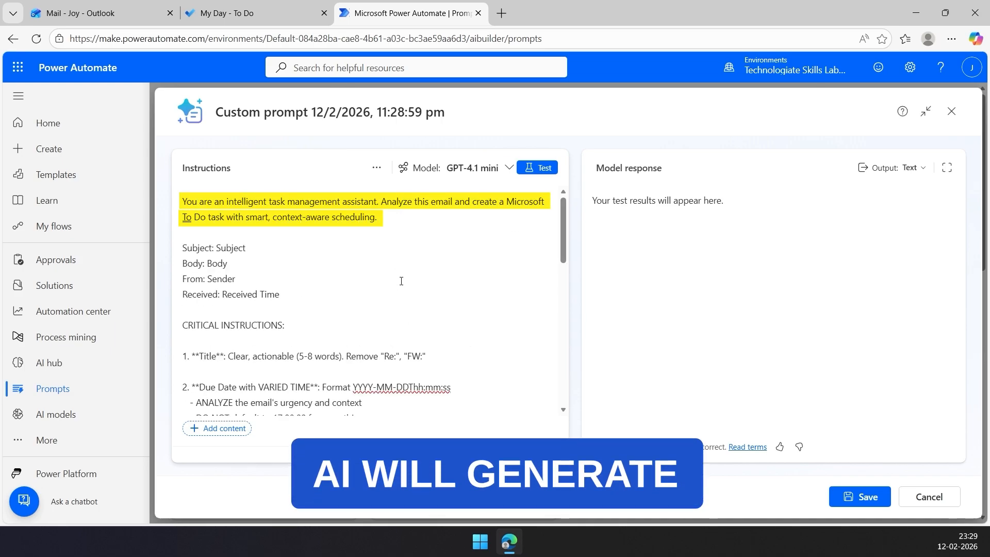
{"action": "scroll", "coordinate": [401, 281], "scroll_direction": "down", "scroll_amount": 10}
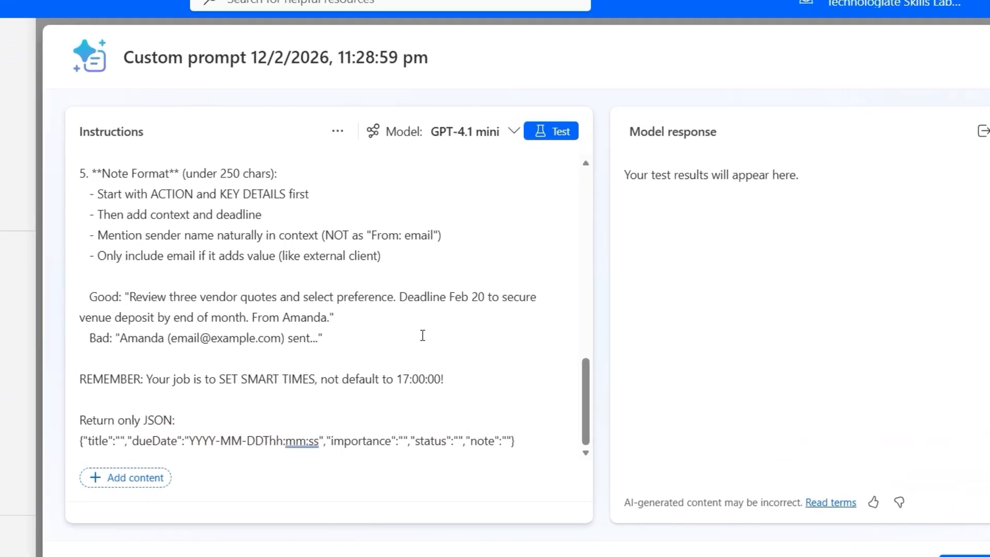
{"action": "scroll", "coordinate": [293, 284], "scroll_direction": "up", "scroll_amount": 10}
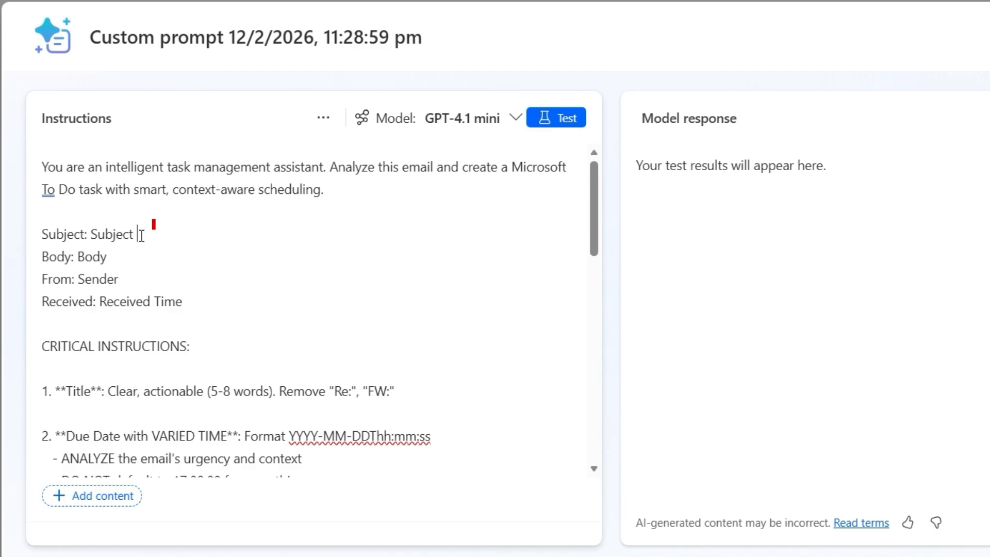
{"action": "left_click_drag", "start_coordinate": [134, 234], "coordinate": [91, 234]}
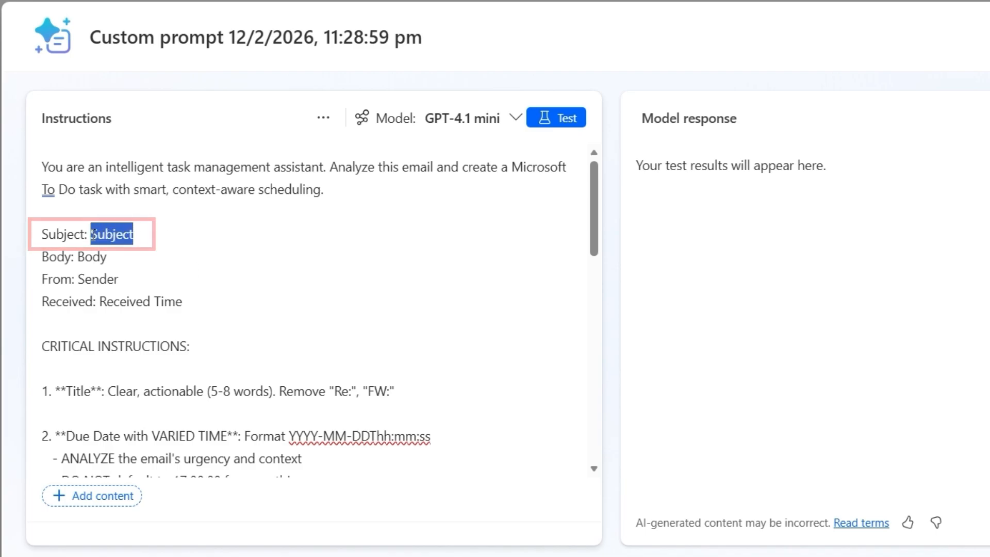
{"action": "key", "text": "BackSpace"}
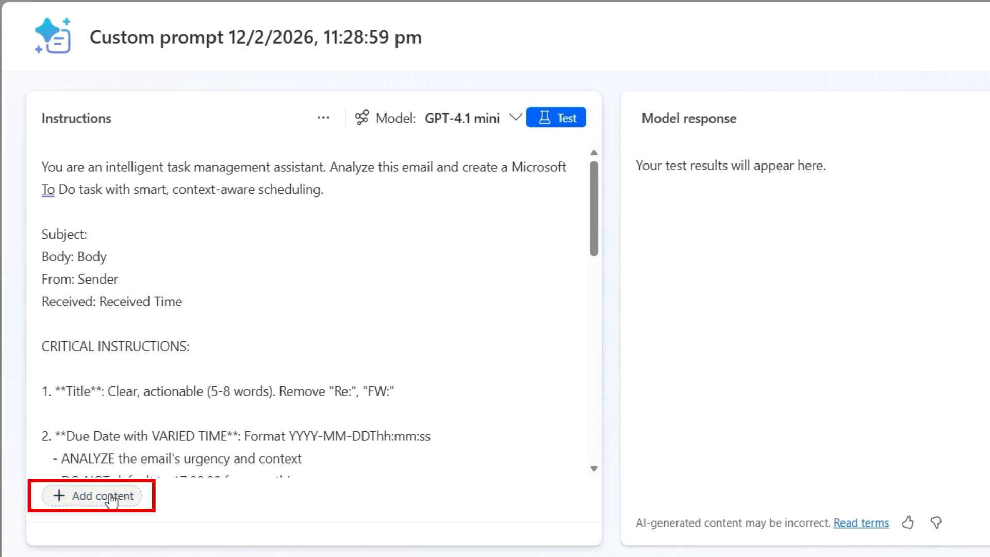
{"action": "left_click", "coordinate": [112, 498]}
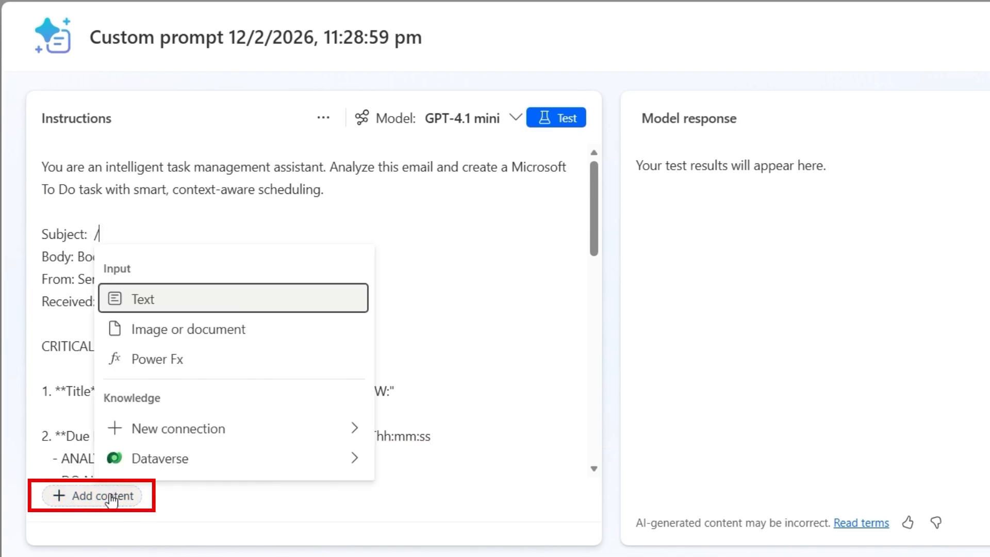
{"action": "left_click", "coordinate": [135, 305]}
{"action": "left_click_drag", "start_coordinate": [108, 303], "coordinate": [21, 303]}
{"action": "type", "text": "Subject"}
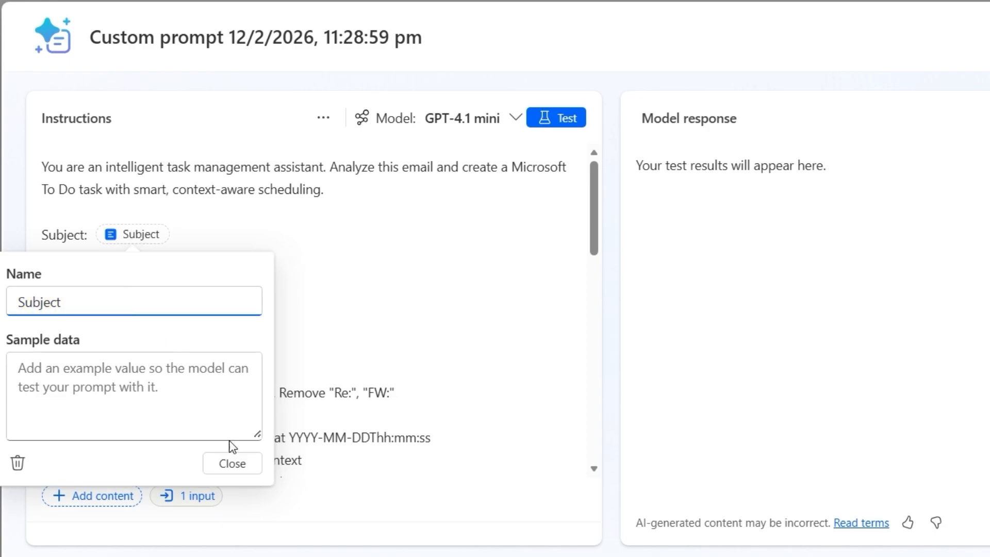
{"action": "left_click", "coordinate": [233, 462]}
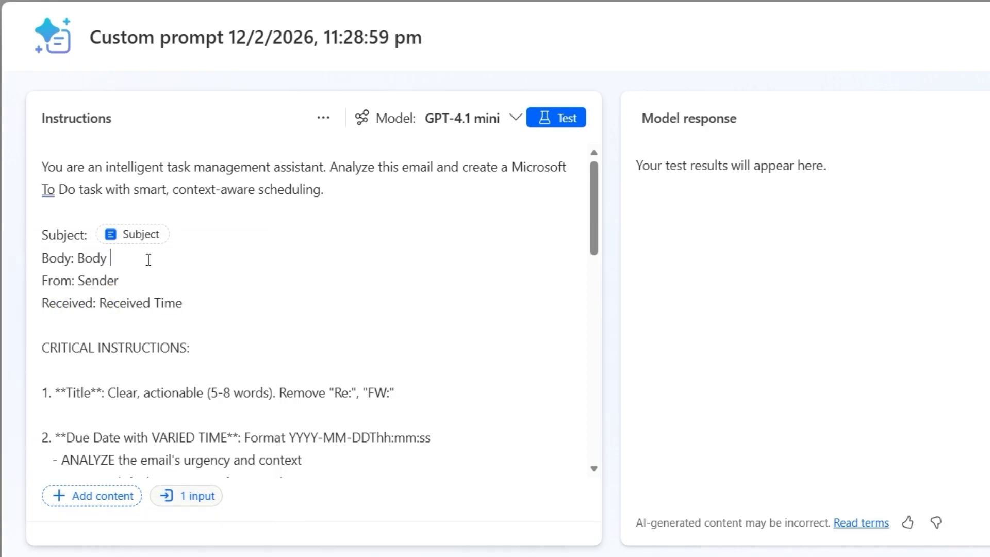
Step: Replace the placeholder text after "Body:" in the instructions with a text input named Body
{"action": "left_click_drag", "start_coordinate": [107, 258], "coordinate": [77, 258]}
{"action": "type", "text": "/"}
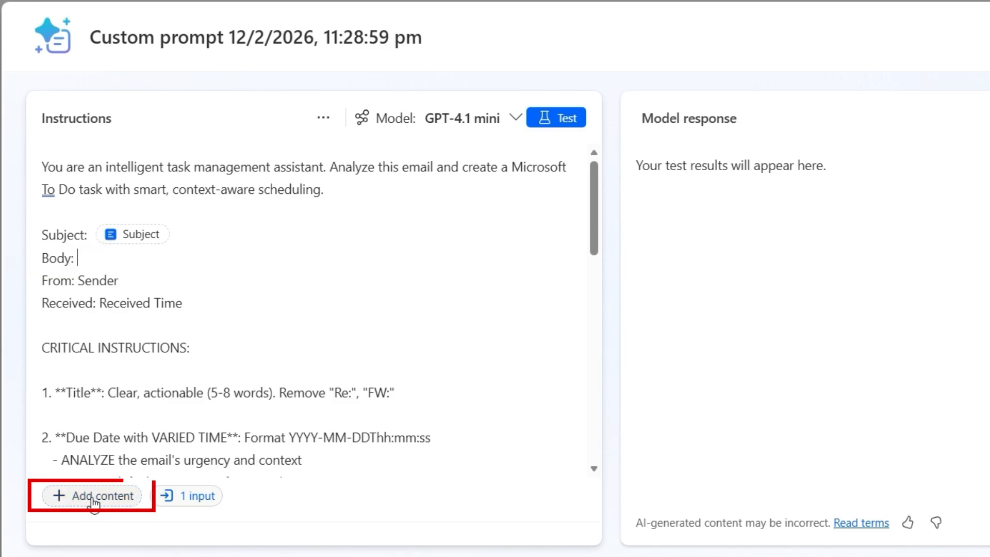
{"action": "left_click", "coordinate": [125, 363]}
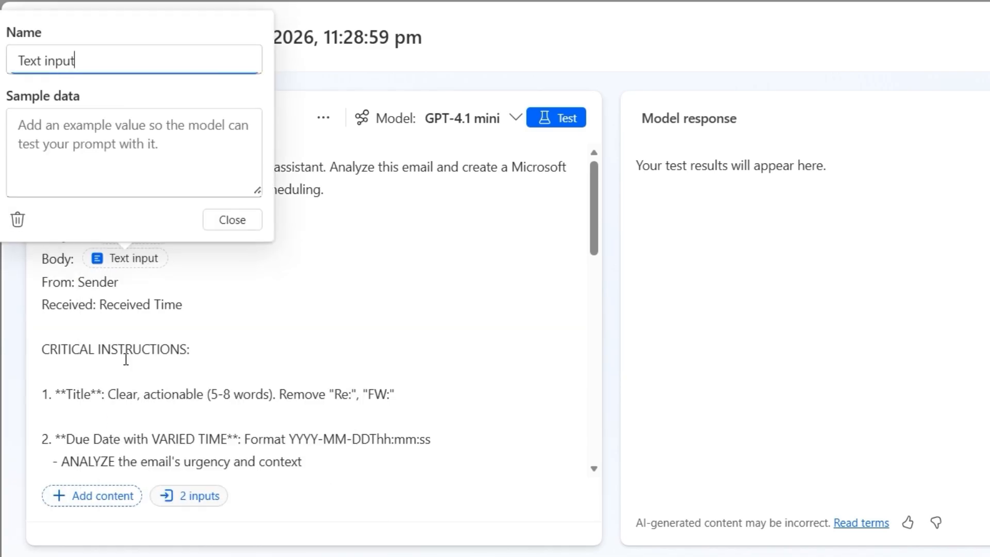
{"action": "triple_click", "coordinate": [100, 67]}
{"action": "type", "text": "Body"}
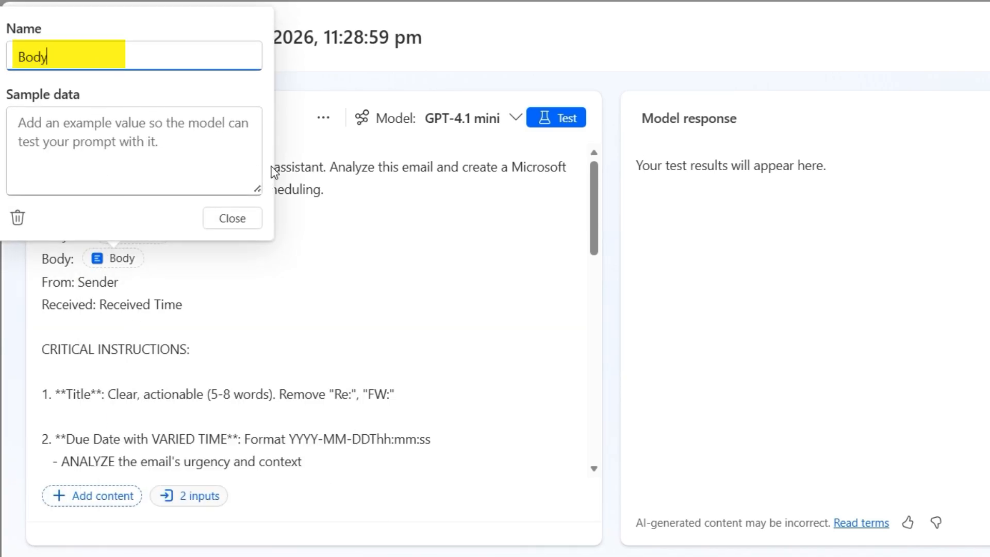
{"action": "left_click", "coordinate": [256, 250]}
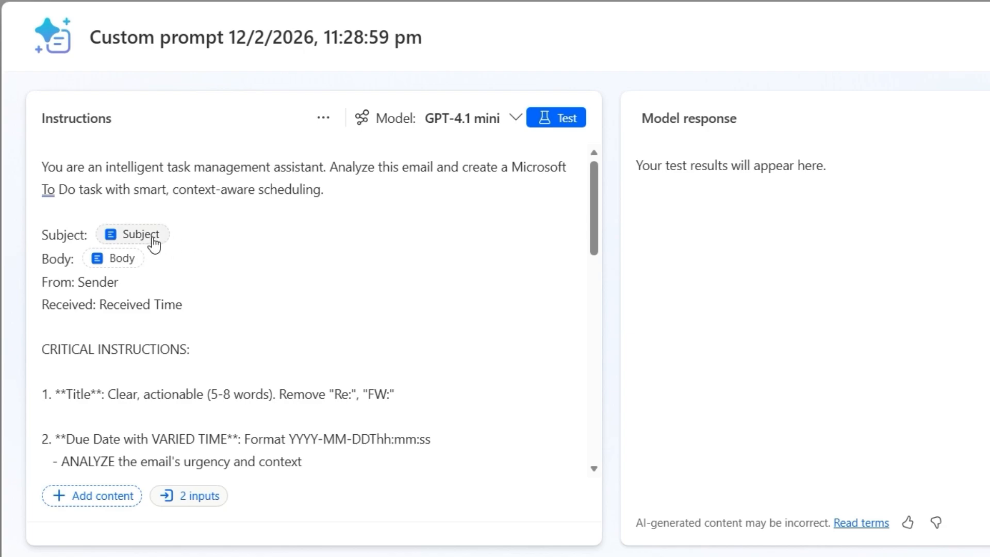
Step: Replace the placeholder text after "From:" in the instructions with a text input named Sender
{"action": "left_click_drag", "start_coordinate": [123, 282], "coordinate": [81, 282]}
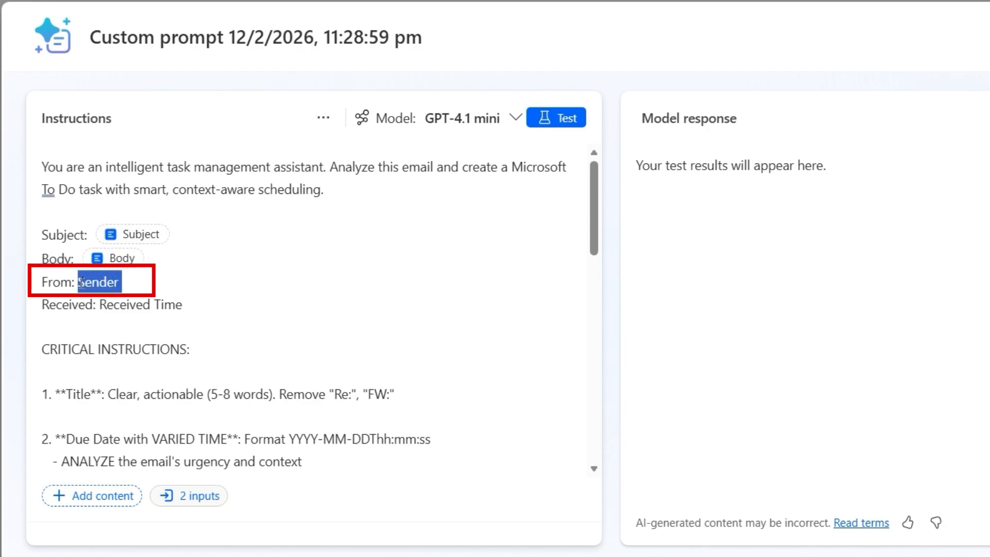
{"action": "key", "text": "BackSpace"}
{"action": "left_click", "coordinate": [100, 494]}
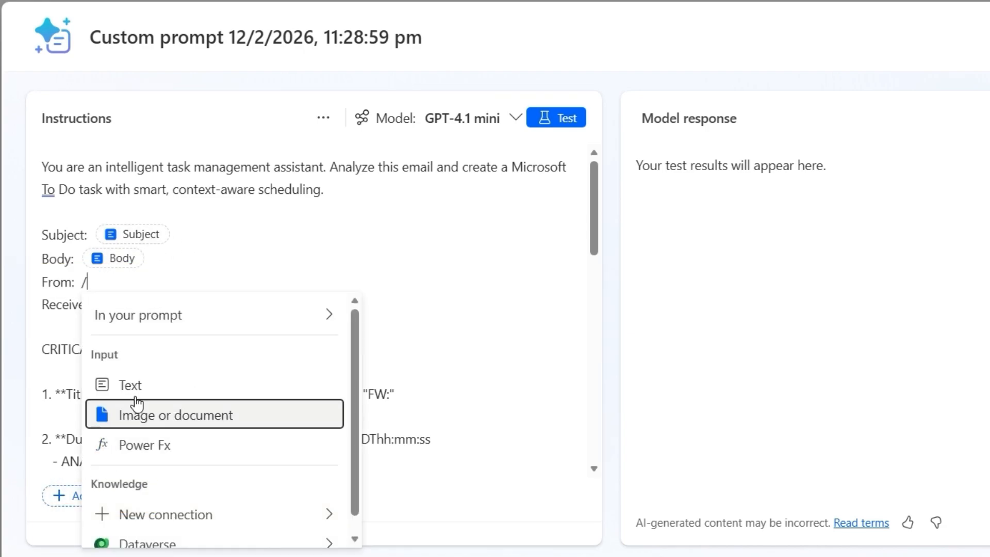
{"action": "left_click", "coordinate": [157, 384]}
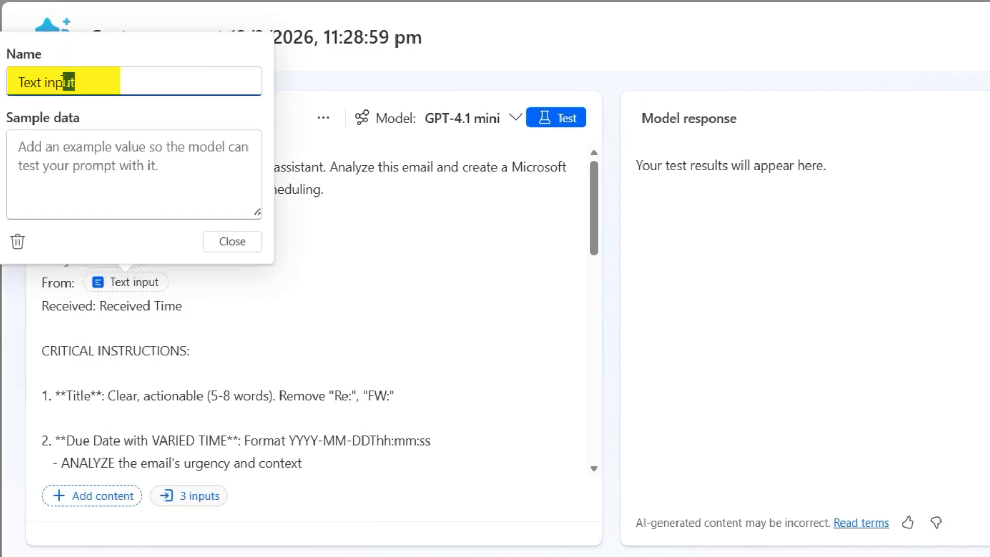
{"action": "left_click_drag", "start_coordinate": [73, 81], "coordinate": [15, 75]}
{"action": "type", "text": "Sender"}
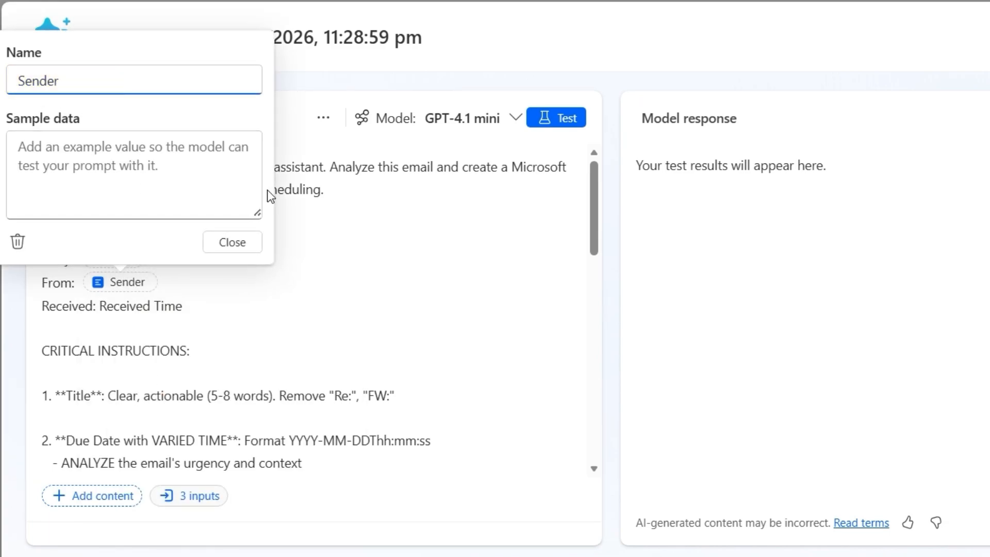
{"action": "left_click", "coordinate": [307, 223]}
Step: Replace the placeholder text after "Received:" in the instructions with a text input named Received Time
{"action": "left_click_drag", "start_coordinate": [193, 307], "coordinate": [100, 306]}
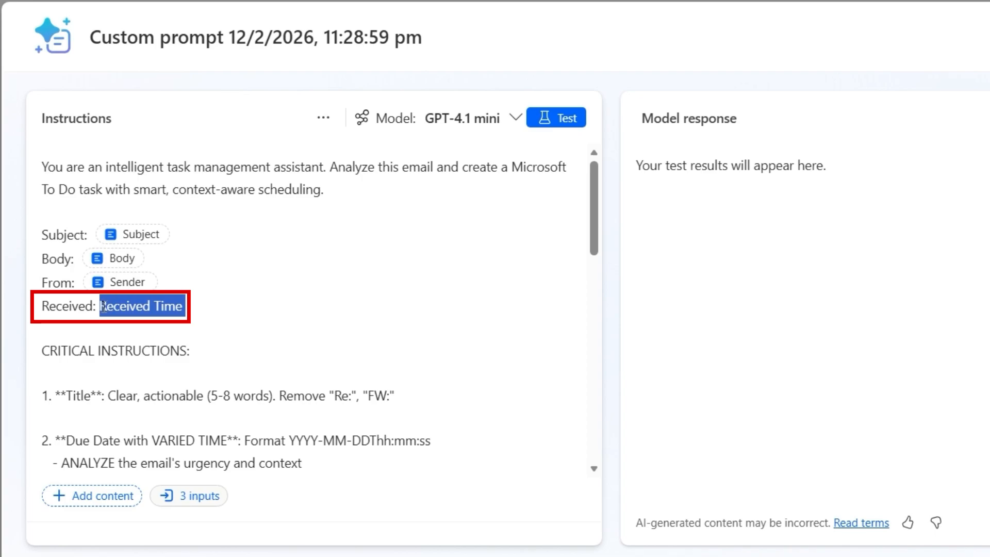
{"action": "key", "text": "BackSpace"}
{"action": "left_click", "coordinate": [101, 495]}
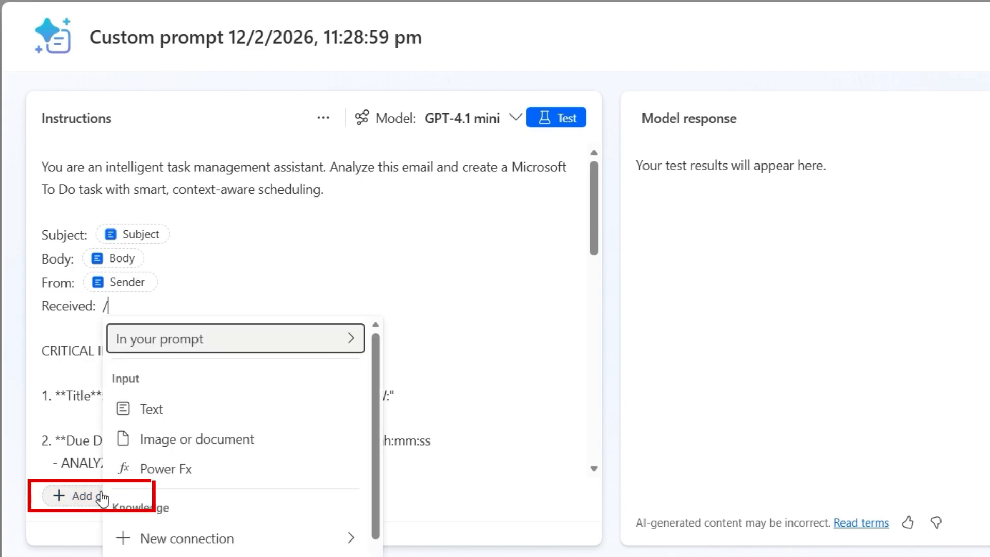
{"action": "left_click", "coordinate": [153, 410]}
{"action": "left_click_drag", "start_coordinate": [107, 105], "coordinate": [26, 107]}
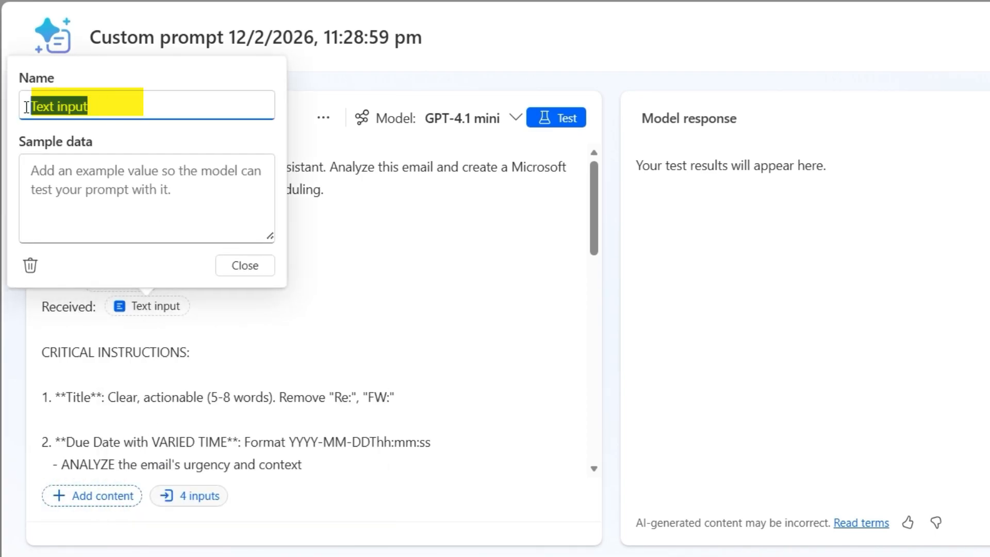
{"action": "type", "text": "Received Time"}
{"action": "left_click", "coordinate": [269, 265]}
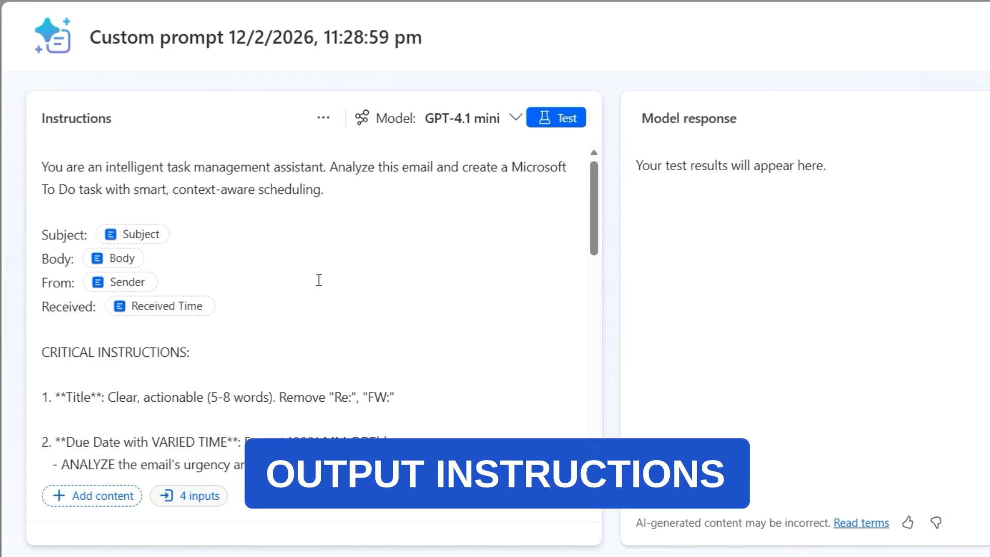
Step: Review the prompt's title, due date, importance, status and note rules, and check the models available for it
{"action": "scroll", "coordinate": [320, 283], "scroll_direction": "down", "scroll_amount": 3}
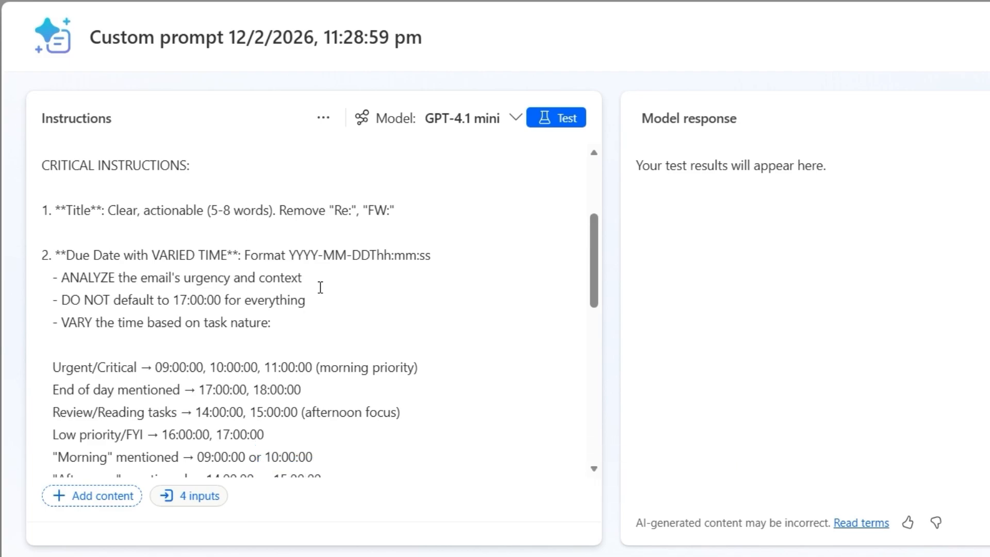
{"action": "scroll", "coordinate": [320, 287], "scroll_direction": "down", "scroll_amount": 2}
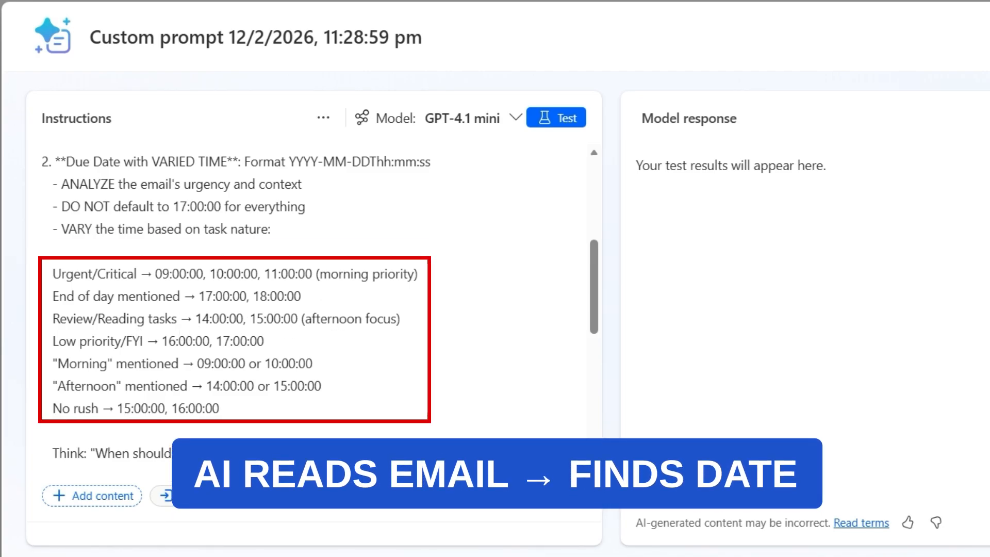
{"action": "scroll", "coordinate": [319, 250], "scroll_direction": "down", "scroll_amount": 5}
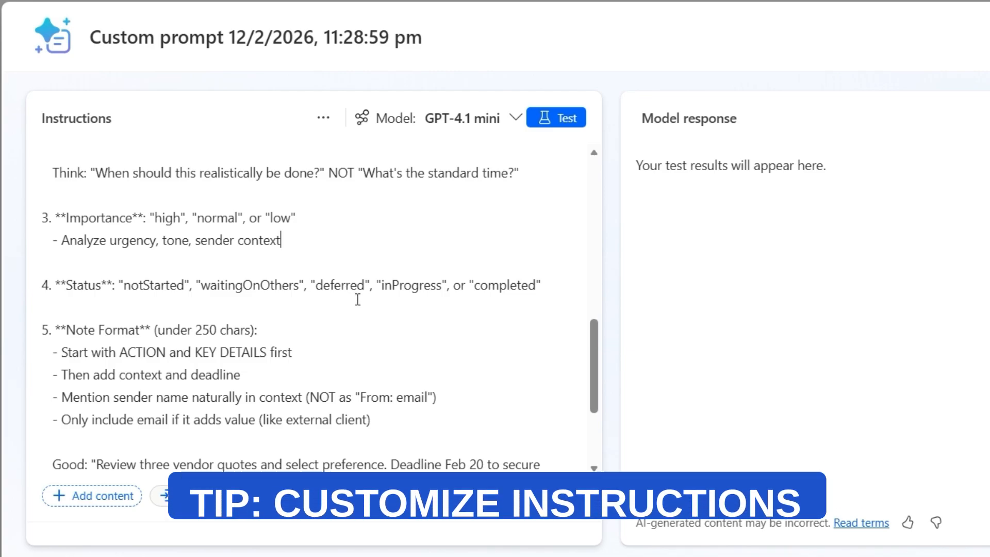
{"action": "scroll", "coordinate": [355, 295], "scroll_direction": "up", "scroll_amount": 5}
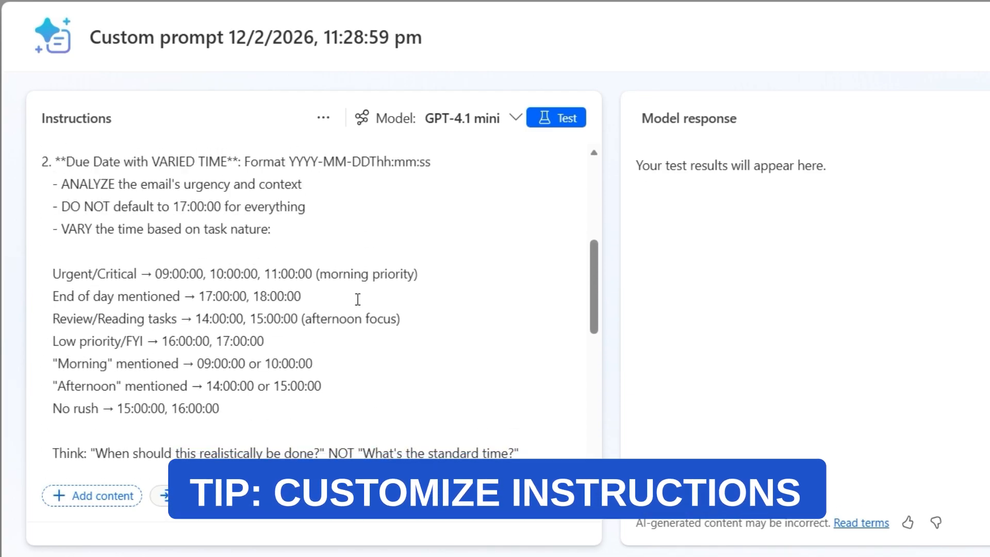
{"action": "scroll", "coordinate": [357, 296], "scroll_direction": "up", "scroll_amount": 5}
{"action": "left_click", "coordinate": [466, 125]}
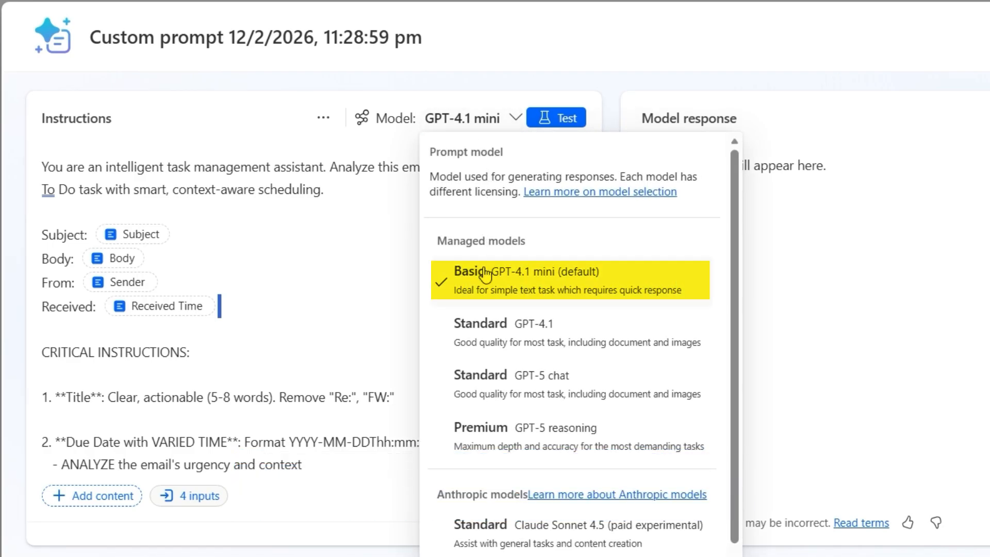
{"action": "left_click", "coordinate": [384, 278]}
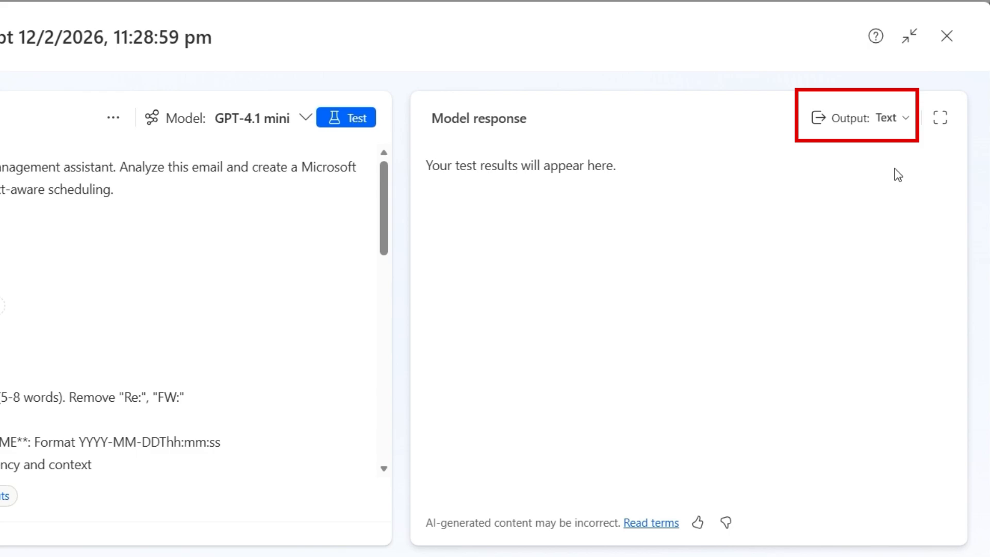
Step: Set the prompt's output format to JSON and rename the prompt "Outlook Task"
{"action": "left_click", "coordinate": [897, 124]}
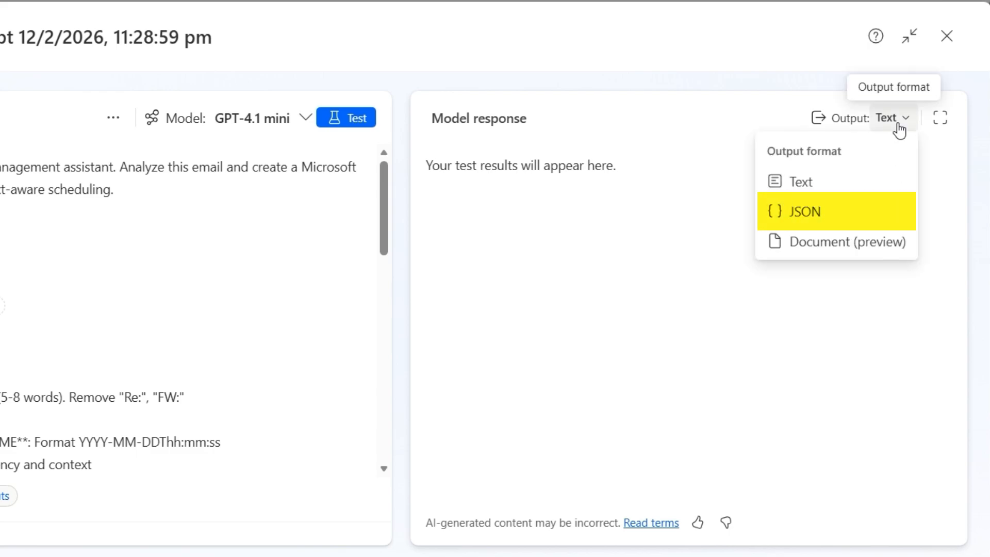
{"action": "left_click", "coordinate": [851, 211]}
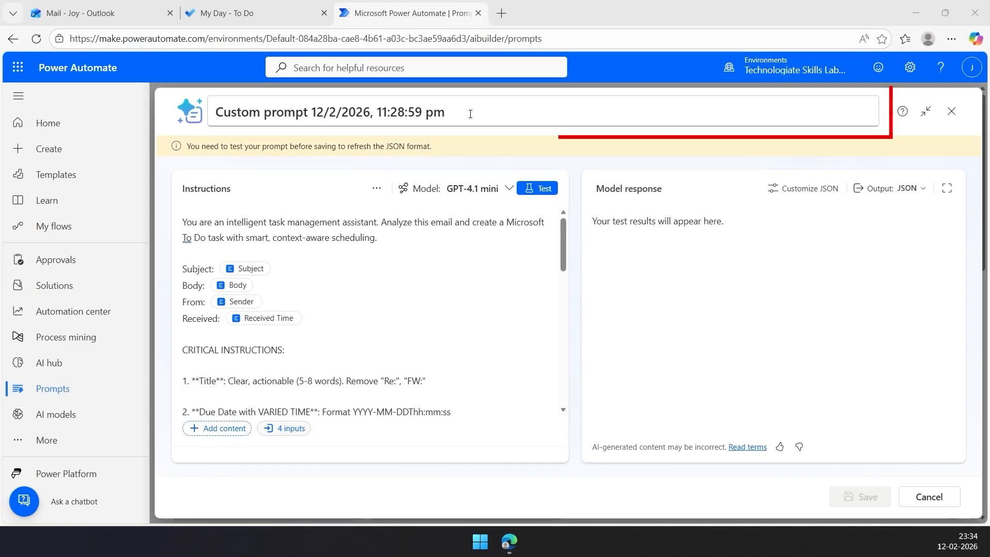
{"action": "left_click_drag", "start_coordinate": [356, 72], "coordinate": [263, 67]}
{"action": "left_click_drag", "start_coordinate": [395, 106], "coordinate": [214, 111]}
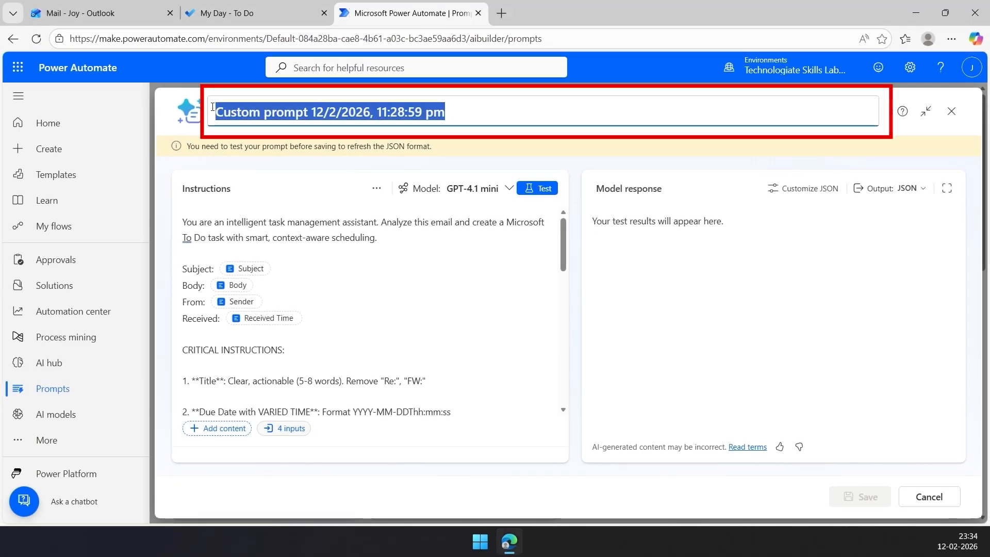
{"action": "type", "text": "Outlook Task"}
{"action": "left_click", "coordinate": [398, 250]}
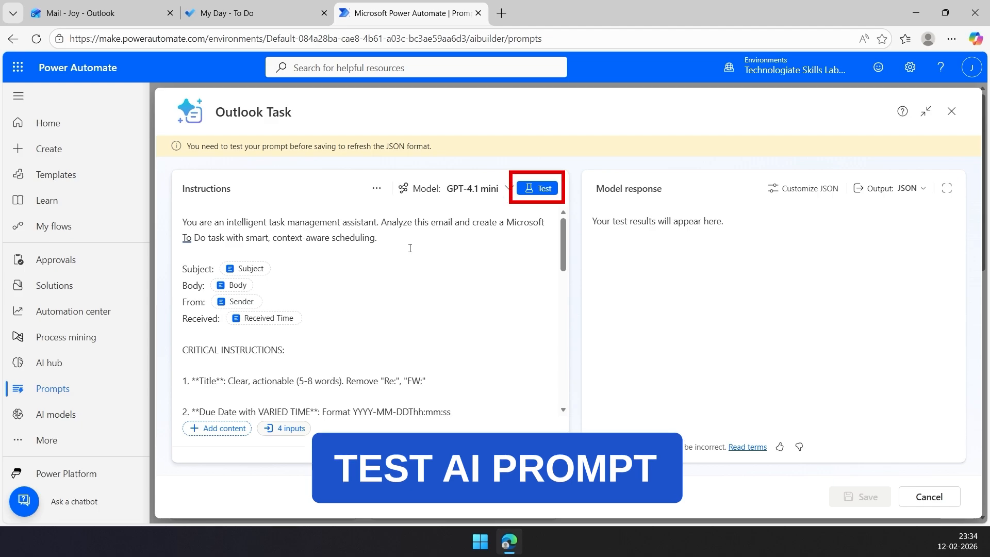
Step: Test the Outlook Task prompt, check its Sender input's settings, and save the prompt
{"action": "left_click", "coordinate": [536, 189]}
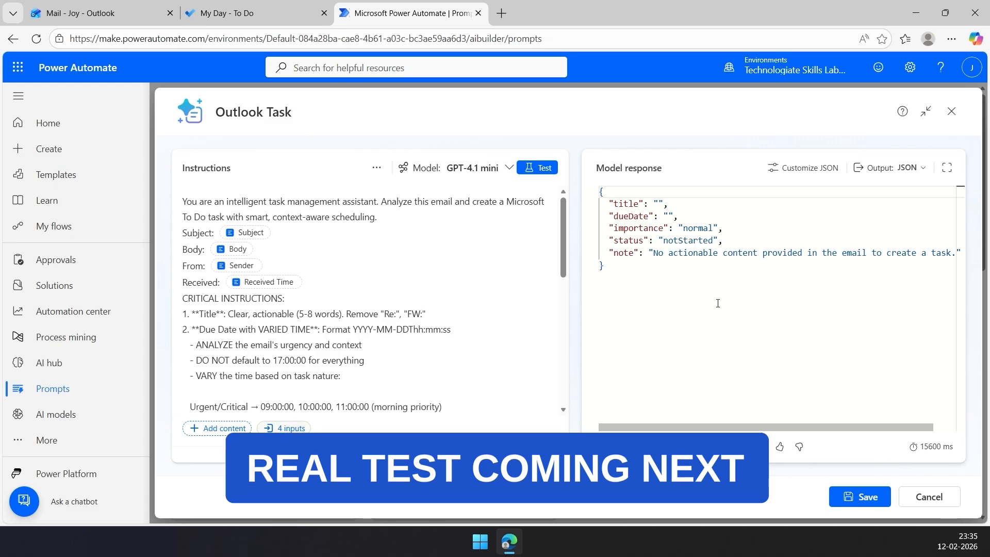
{"action": "left_click", "coordinate": [249, 236]}
{"action": "left_click", "coordinate": [235, 267]}
{"action": "left_click", "coordinate": [247, 267]}
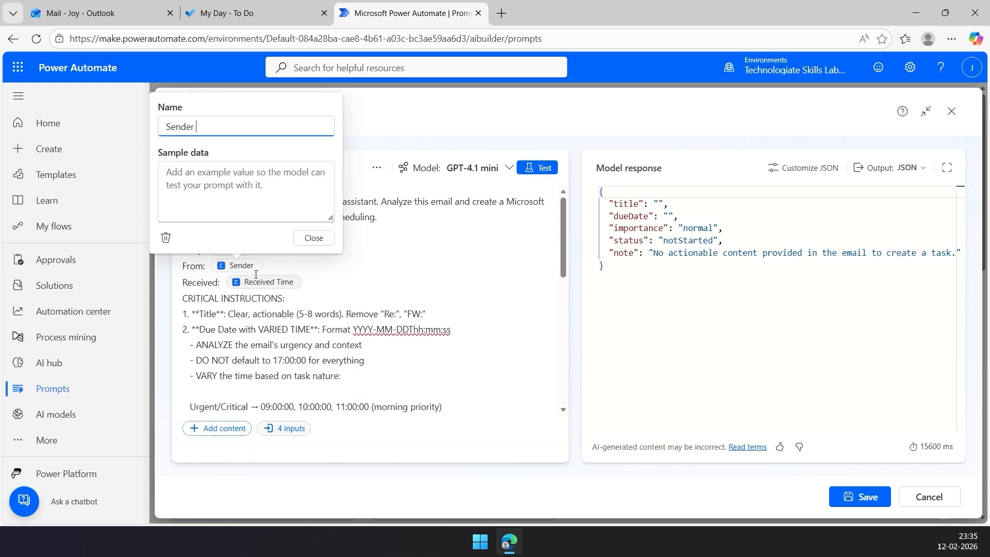
{"action": "left_click", "coordinate": [733, 284]}
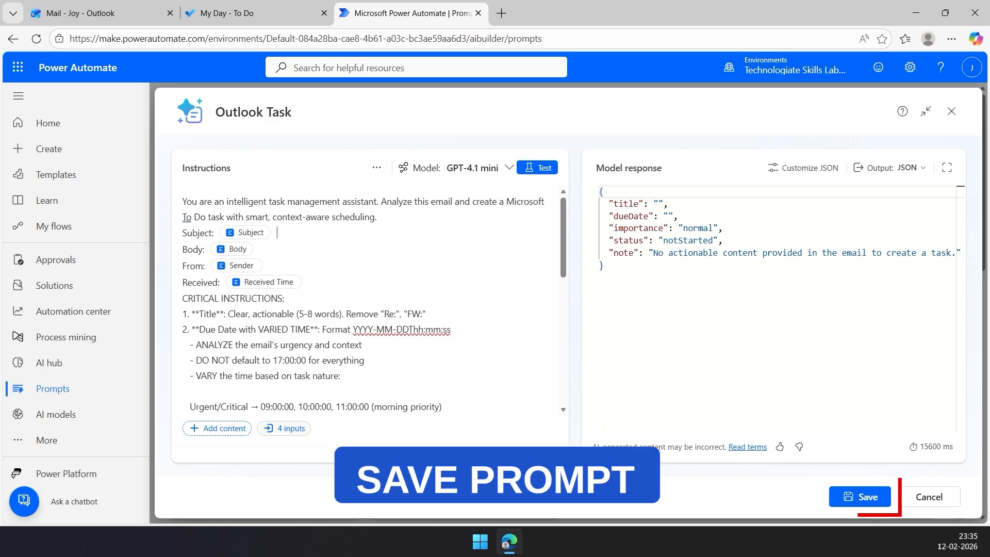
{"action": "left_click", "coordinate": [856, 496]}
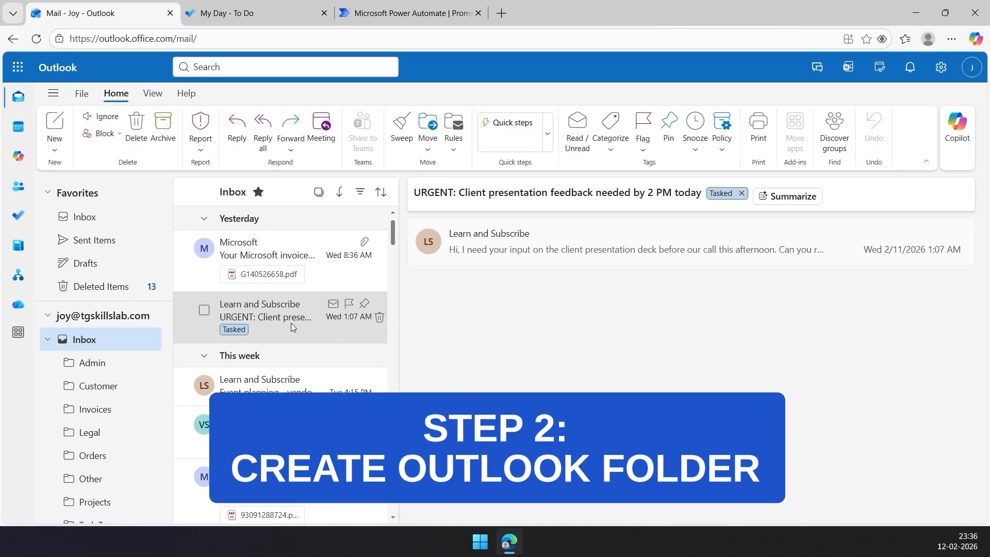
Step: In Outlook, examine the Task Temp folder under Inbox, the move options for the urgent client presentation email, and the Inbox folder's options
{"action": "scroll", "coordinate": [118, 462], "scroll_direction": "down", "scroll_amount": 3}
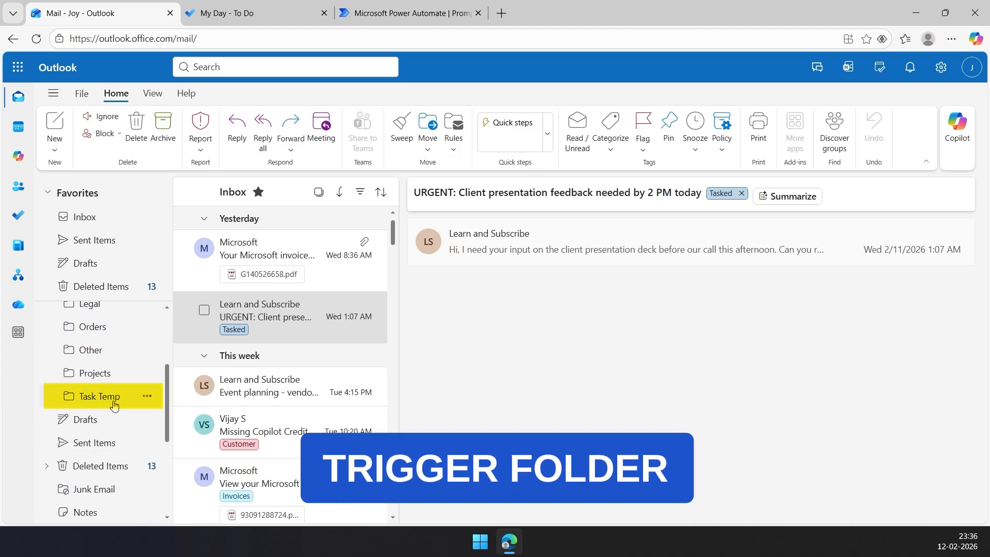
{"action": "scroll", "coordinate": [118, 404], "scroll_direction": "up", "scroll_amount": 3}
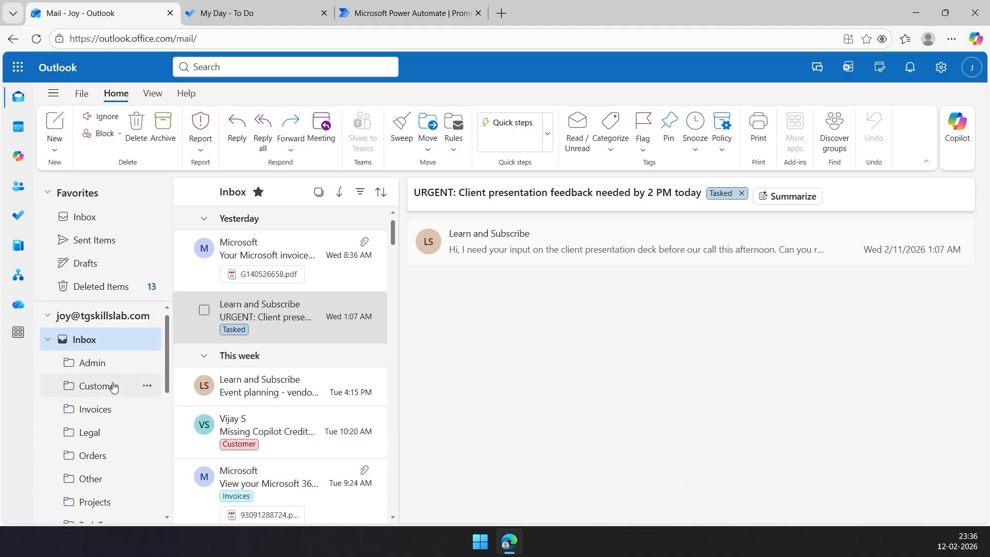
{"action": "scroll", "coordinate": [110, 387], "scroll_direction": "down", "scroll_amount": 5}
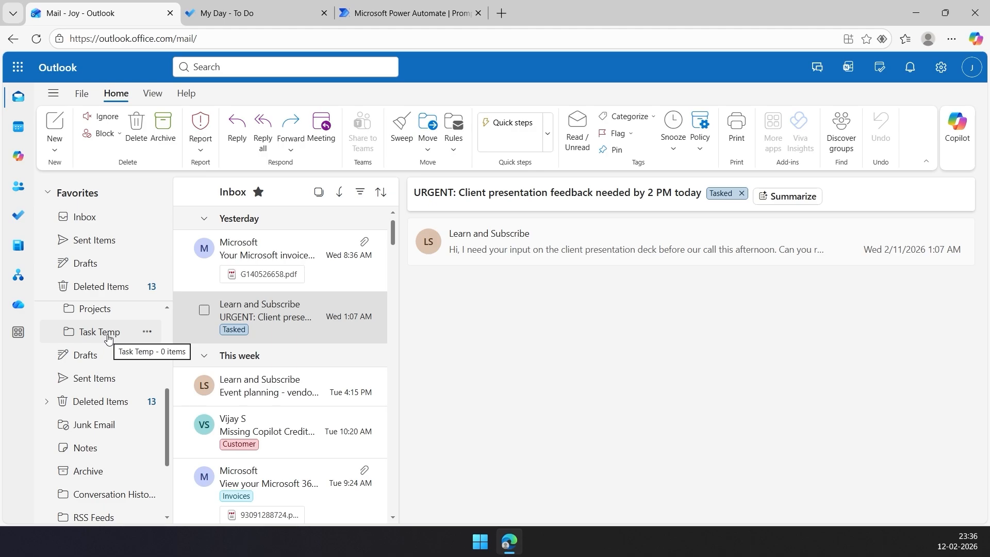
{"action": "right_click", "coordinate": [299, 329]}
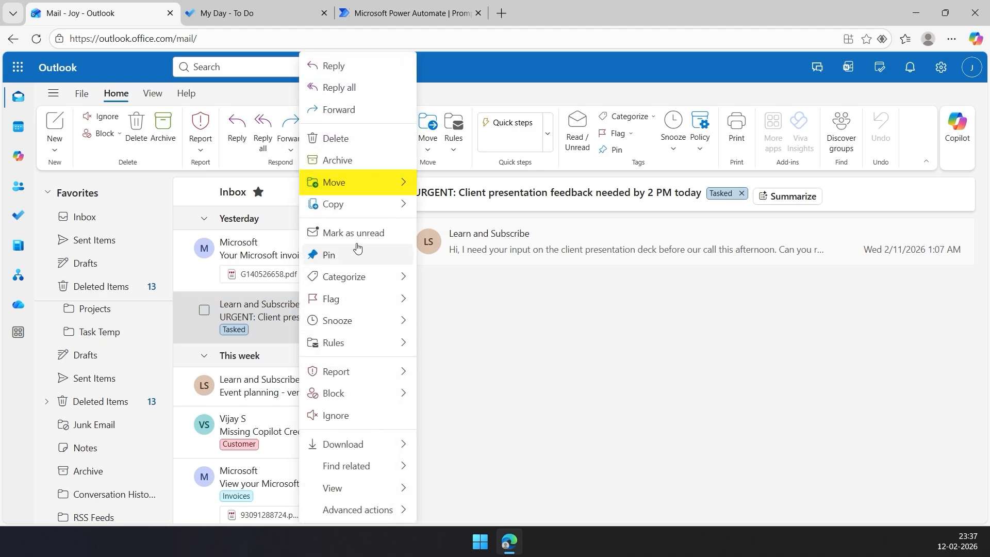
{"action": "mouse_move", "coordinate": [365, 183]}
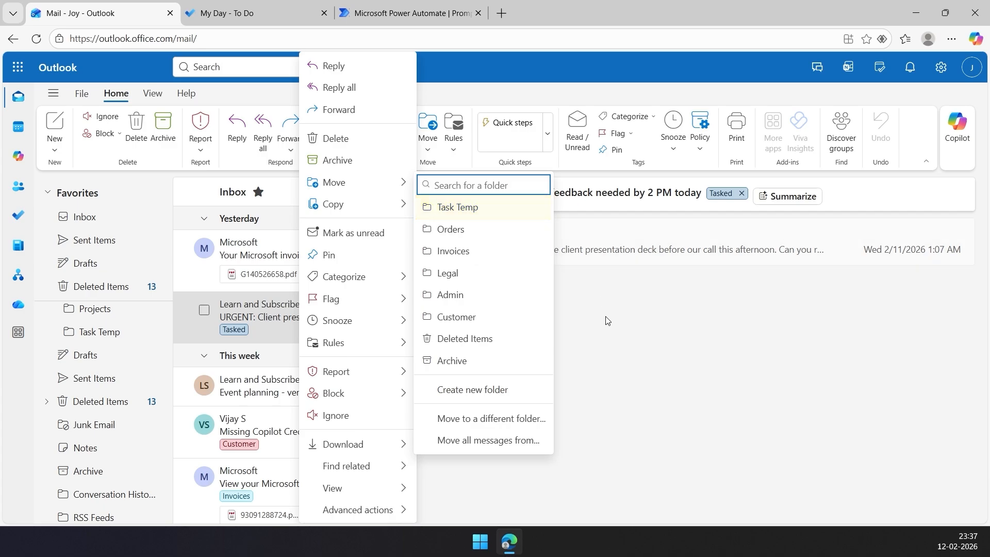
{"action": "scroll", "coordinate": [115, 398], "scroll_direction": "up", "scroll_amount": 2}
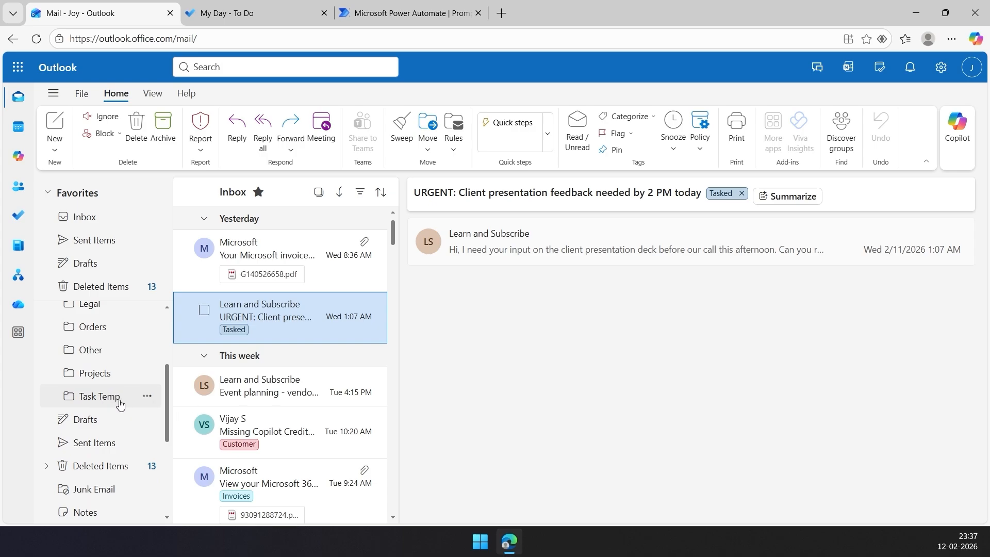
{"action": "scroll", "coordinate": [103, 402], "scroll_direction": "up", "scroll_amount": 3}
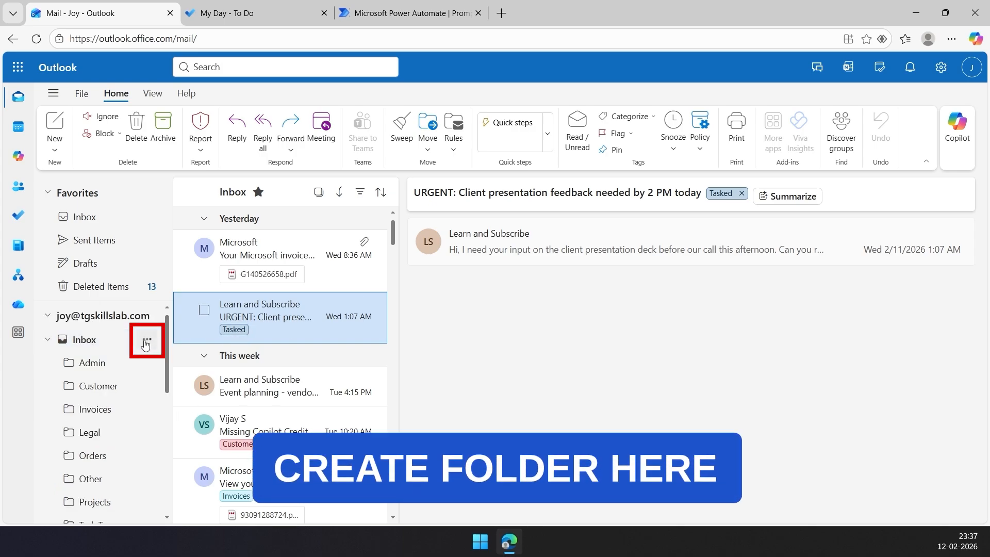
{"action": "left_click", "coordinate": [146, 340]}
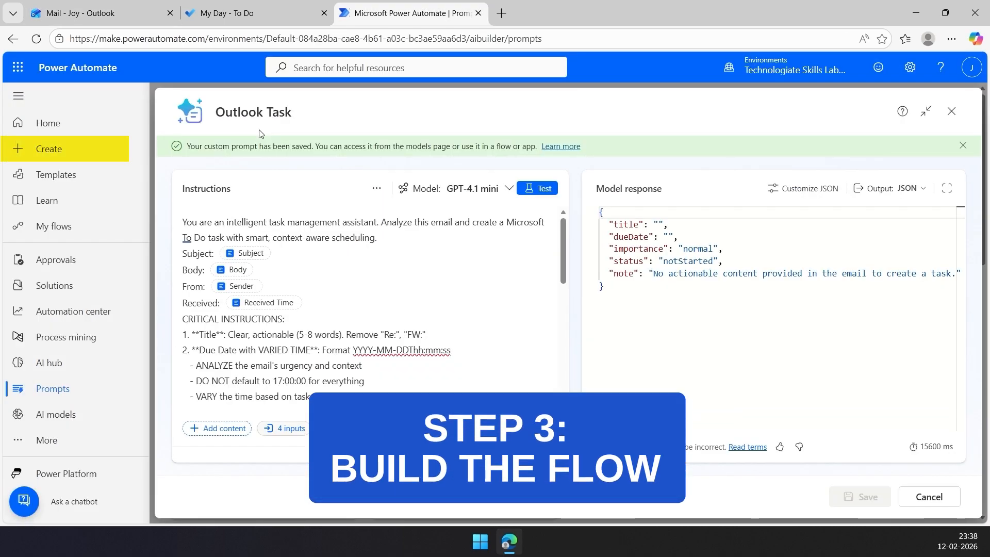
Step: In Power Automate, create an automated cloud flow named "Task from Outlook" with the Office 365 Outlook trigger "When a new email arrives (V3)"
{"action": "left_click", "coordinate": [62, 150]}
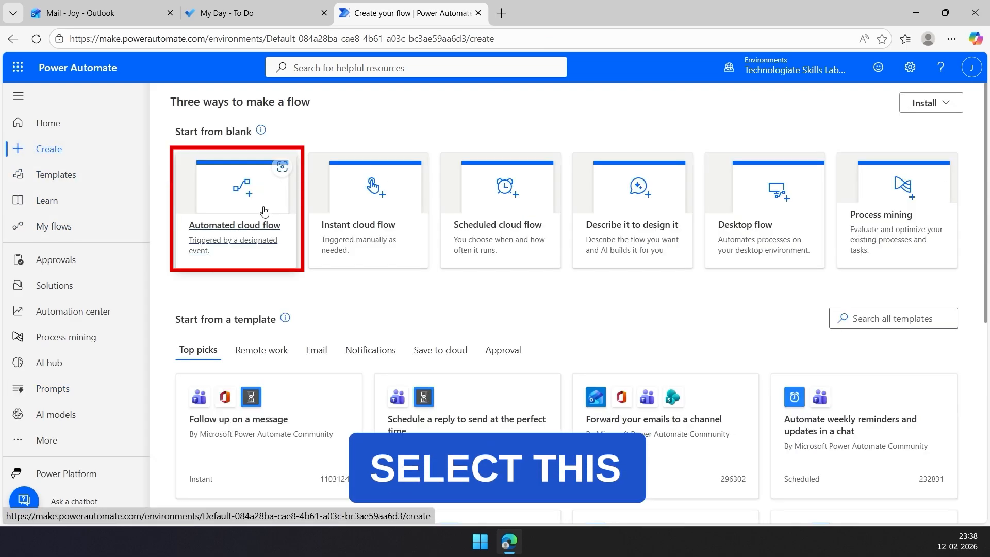
{"action": "left_click", "coordinate": [264, 210]}
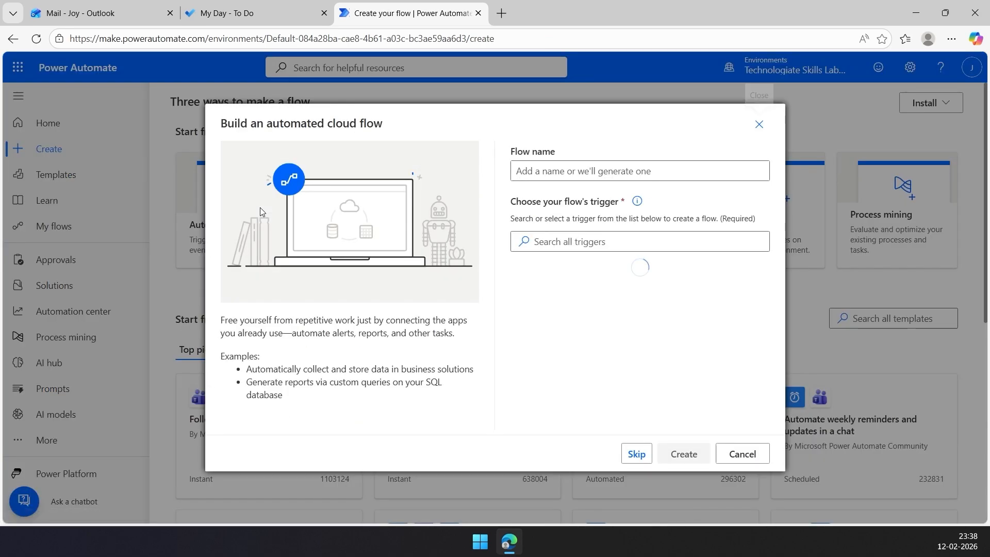
{"action": "left_click", "coordinate": [564, 171]}
{"action": "type", "text": "Task from Outlook"}
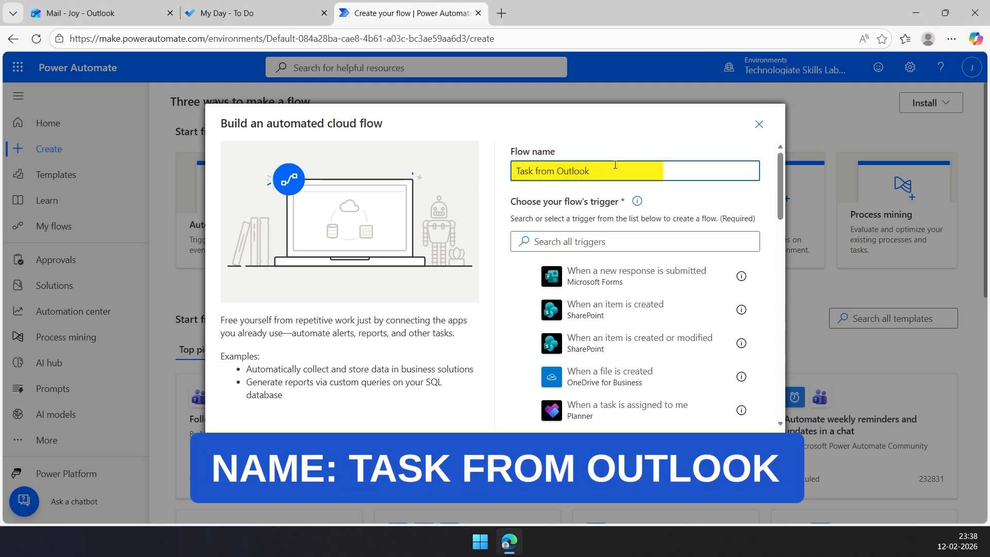
{"action": "left_click", "coordinate": [615, 240]}
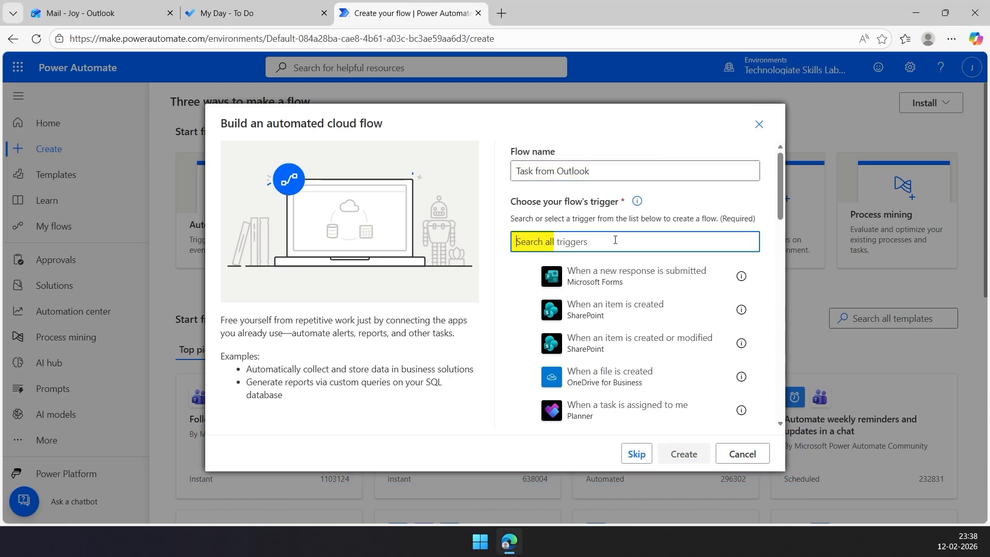
{"action": "type", "text": "outloo"}
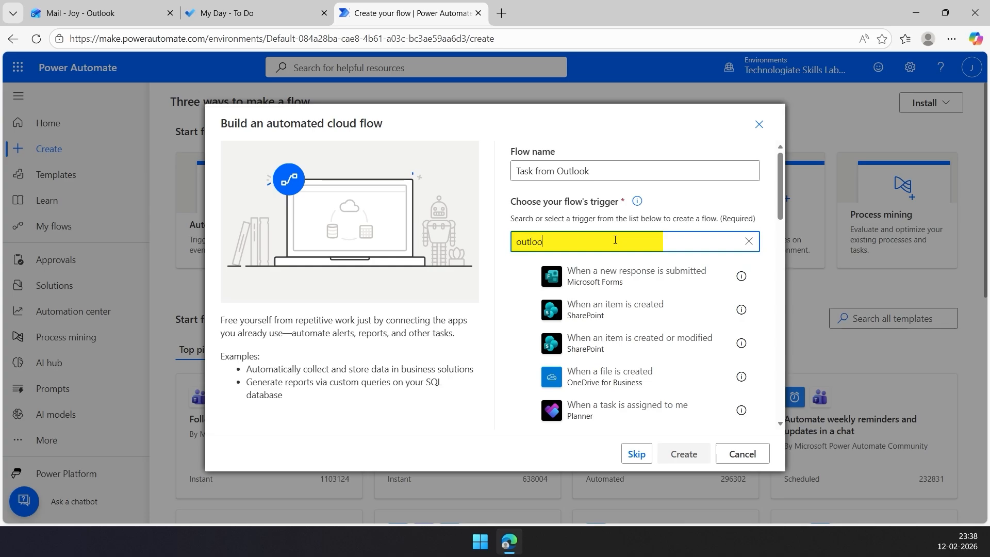
{"action": "type", "text": "k"}
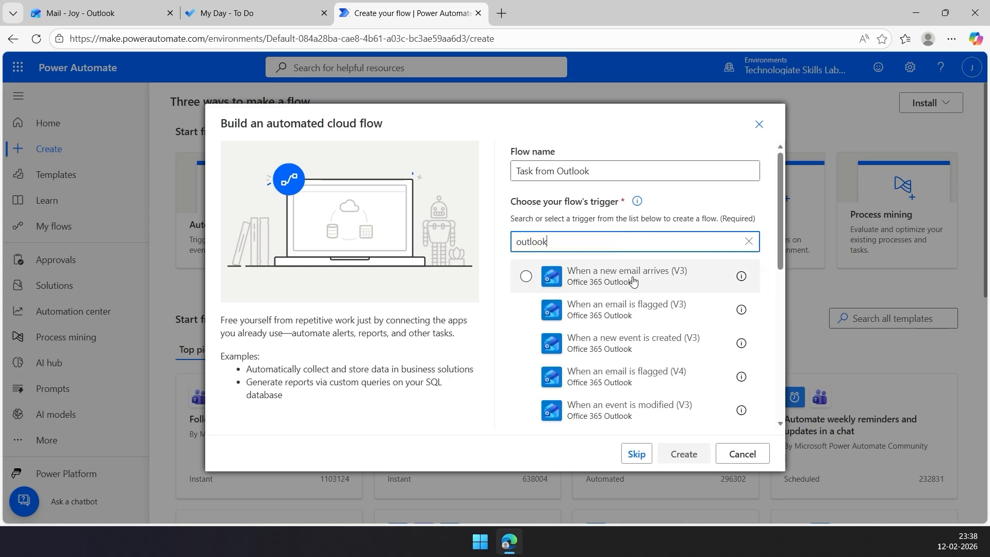
{"action": "left_click", "coordinate": [527, 278]}
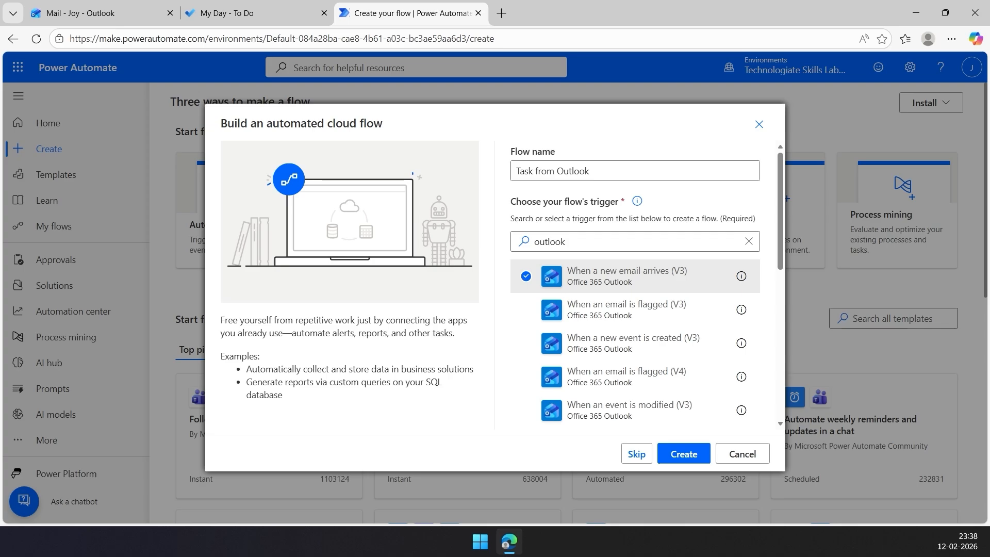
{"action": "left_click", "coordinate": [683, 455]}
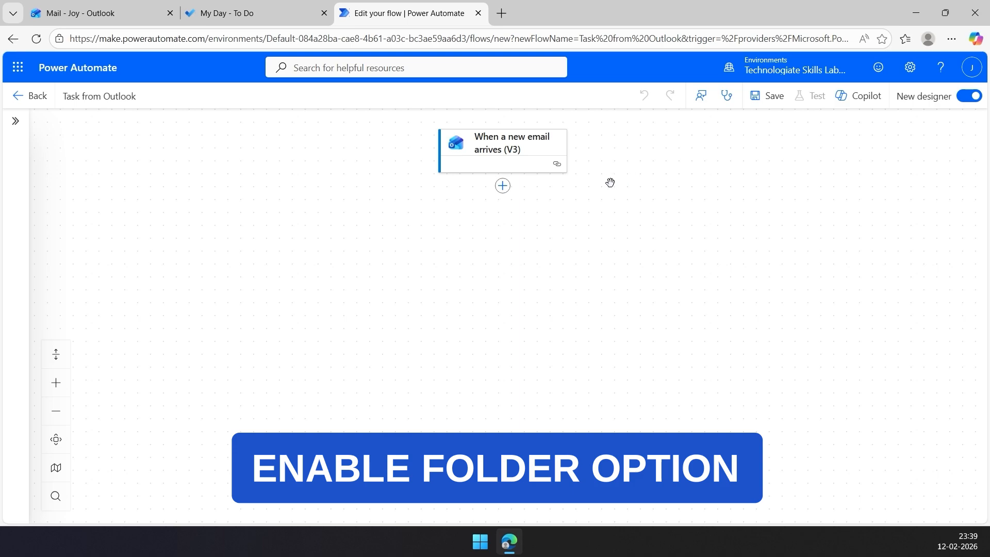
Step: Add the Folder parameter to the new-email trigger and open the Inbox's subfolders for its value
{"action": "left_click", "coordinate": [498, 166]}
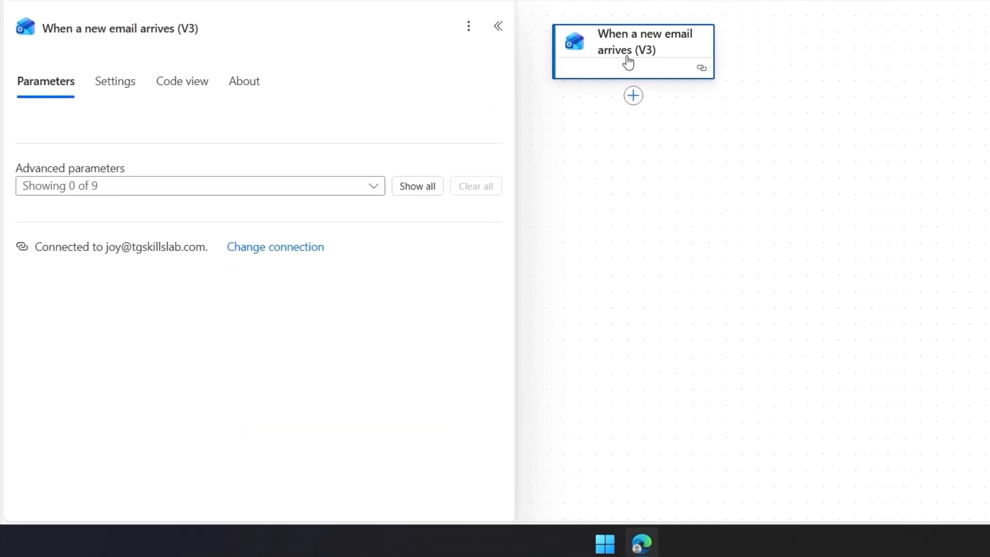
{"action": "left_click", "coordinate": [334, 195]}
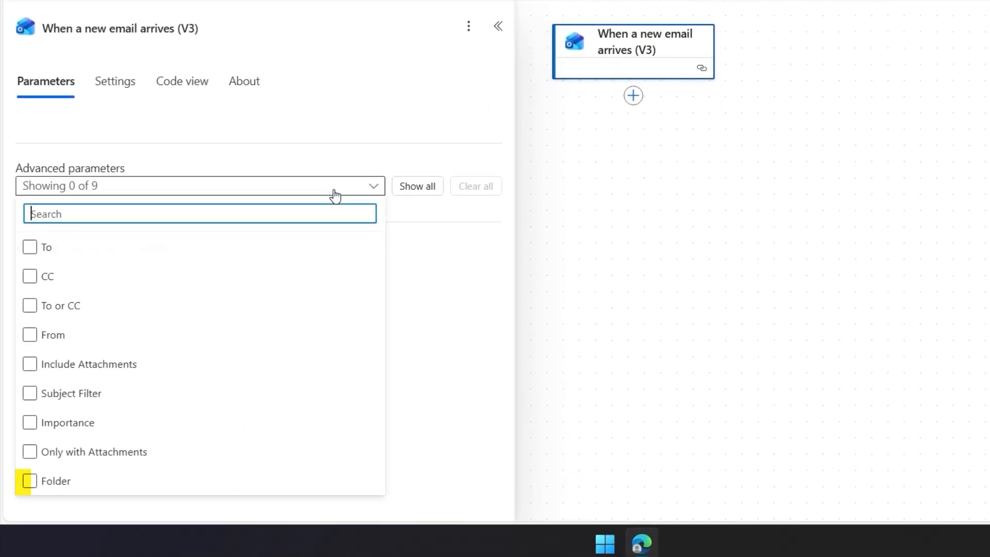
{"action": "left_click", "coordinate": [39, 486]}
{"action": "left_click", "coordinate": [417, 301]}
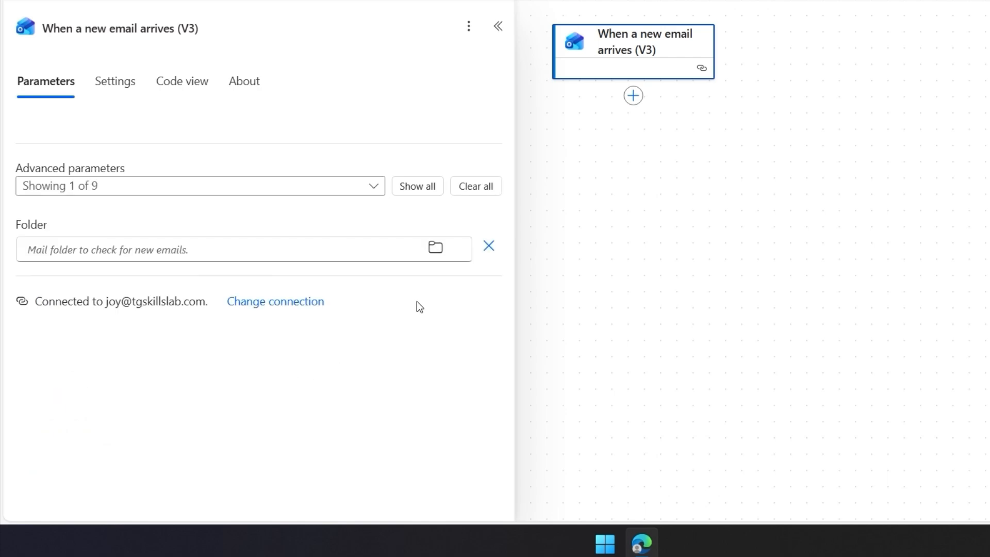
{"action": "left_click", "coordinate": [434, 248]}
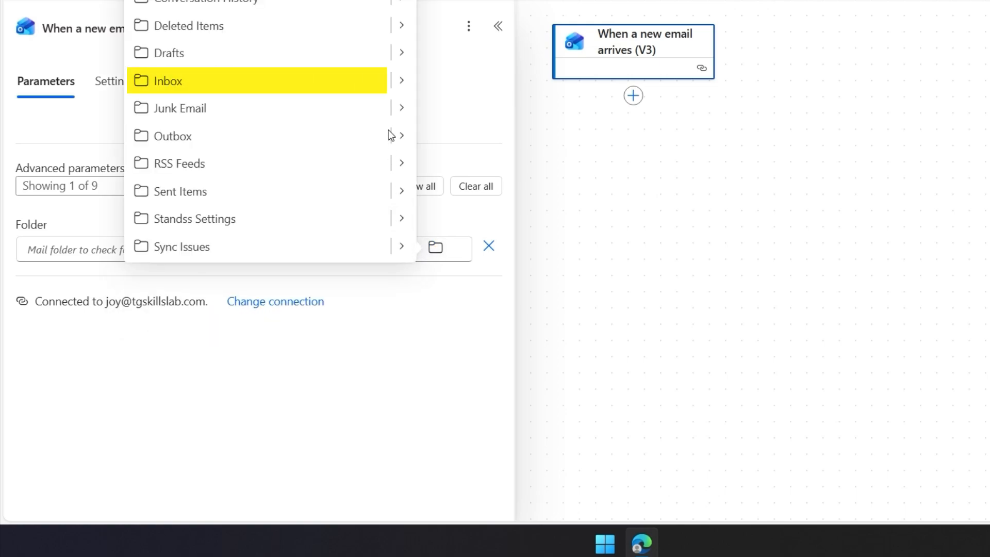
{"action": "left_click", "coordinate": [398, 85]}
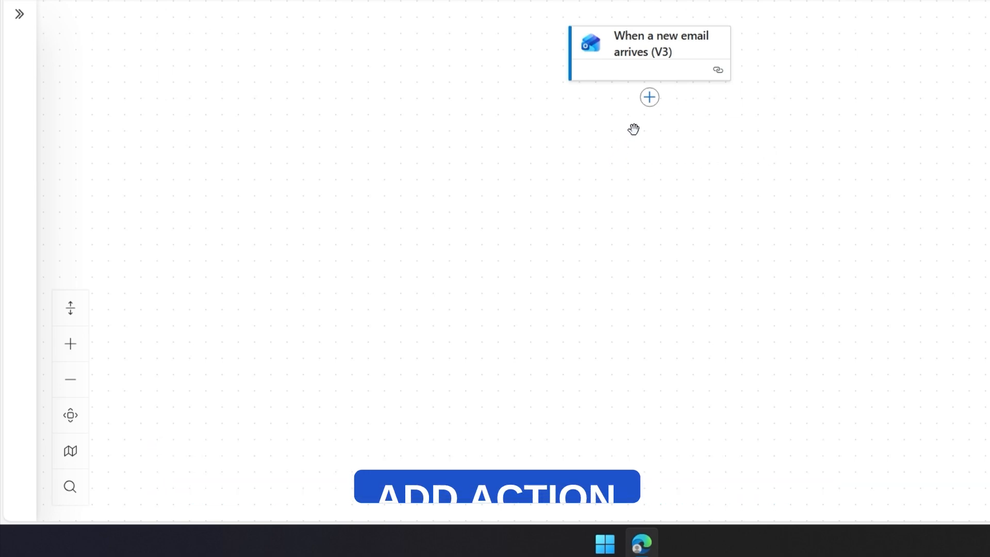
Step: Add the Date Time action "Convert time zone" after the new-email trigger
{"action": "left_click", "coordinate": [649, 97]}
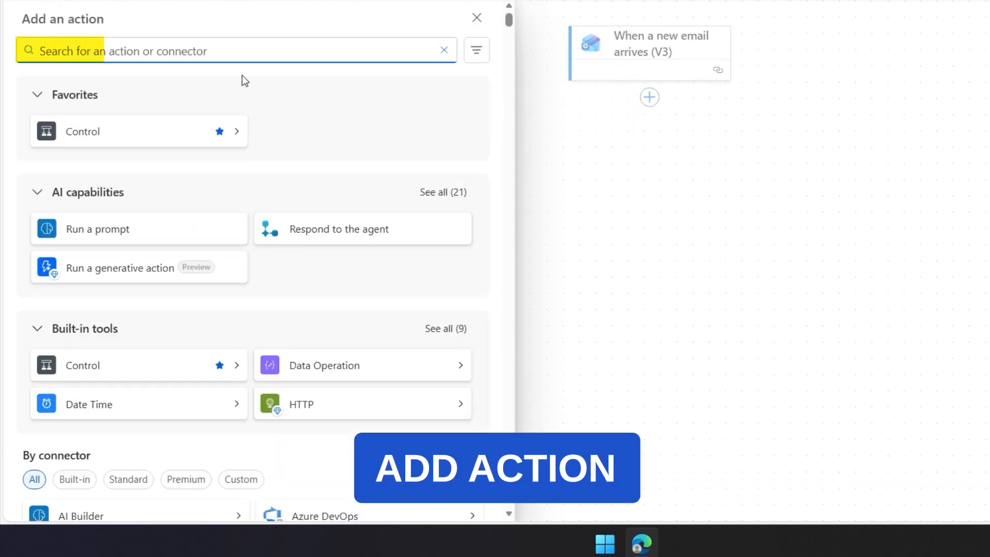
{"action": "type", "text": "convert"}
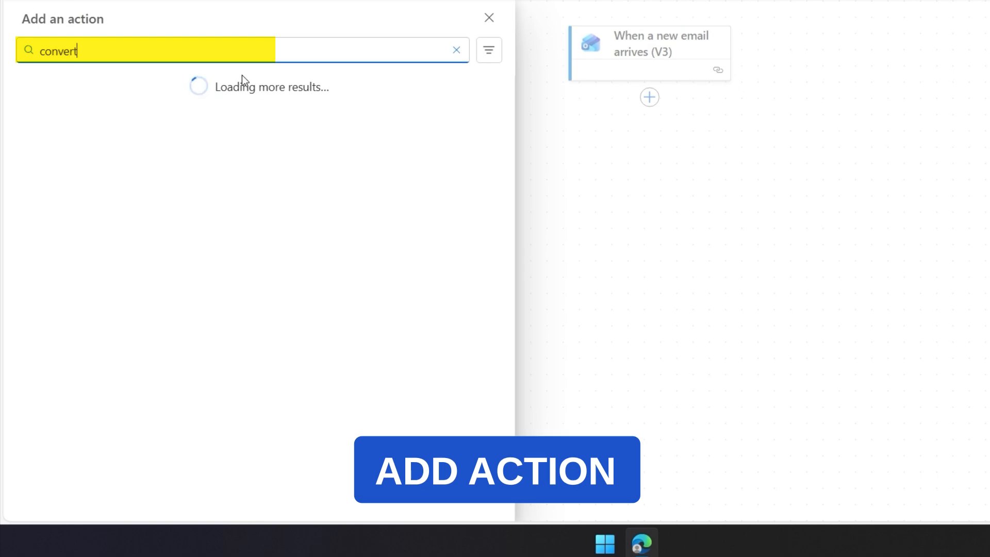
{"action": "scroll", "coordinate": [240, 129], "scroll_direction": "down", "scroll_amount": 8}
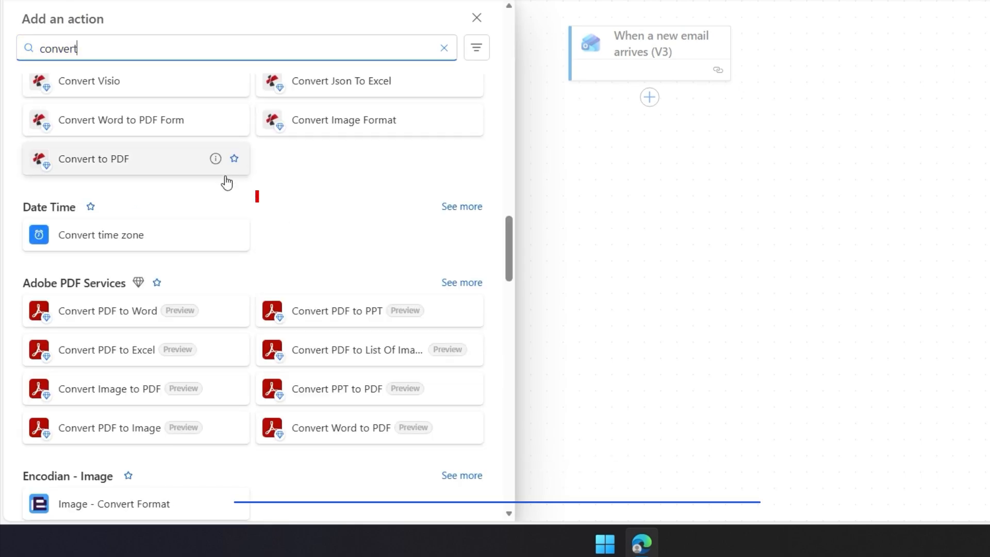
{"action": "left_click", "coordinate": [121, 236]}
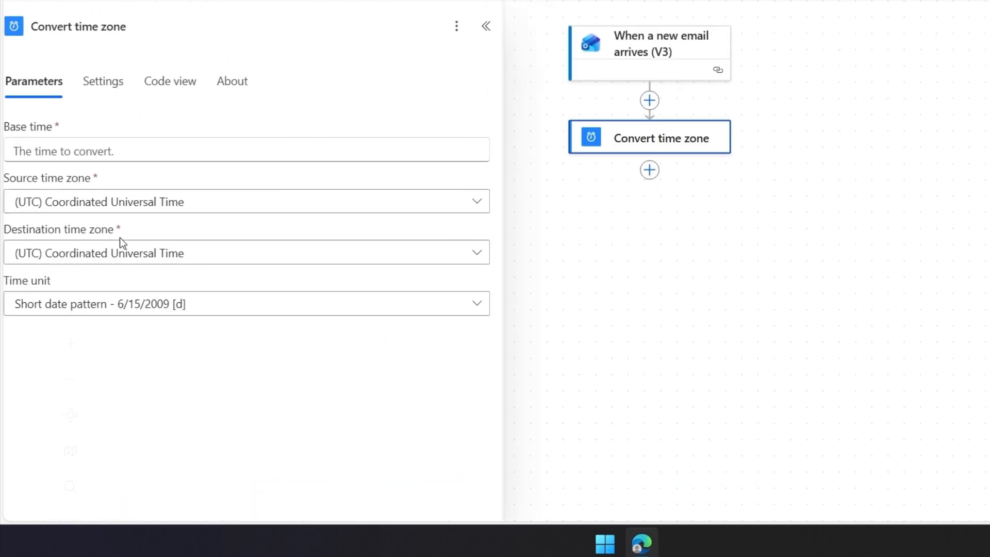
Step: Set the action's base time to the email's Received Time and its source time zone to (UTC+05:30) Chennai, Kolkata, Mumbai, New Delhi
{"action": "left_click", "coordinate": [219, 146]}
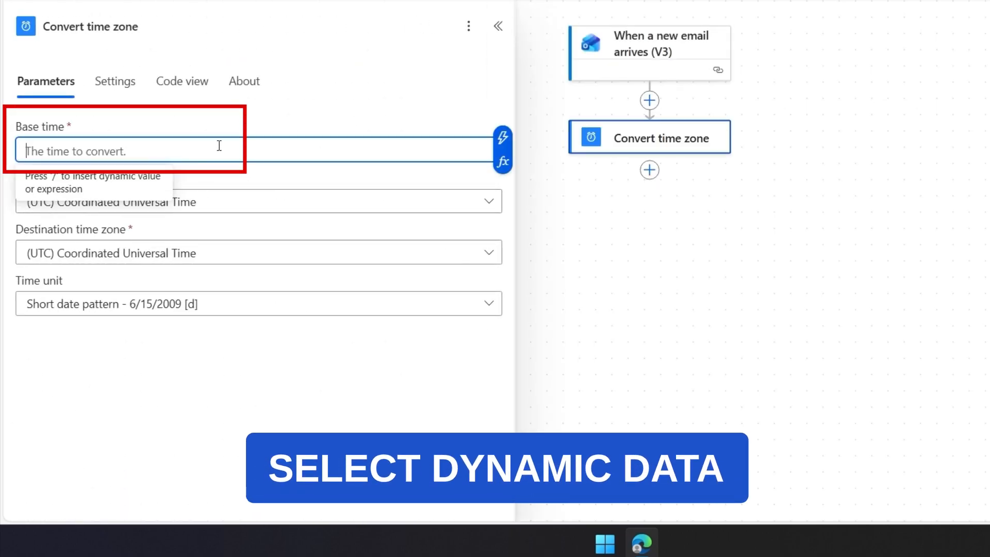
{"action": "left_click", "coordinate": [501, 137]}
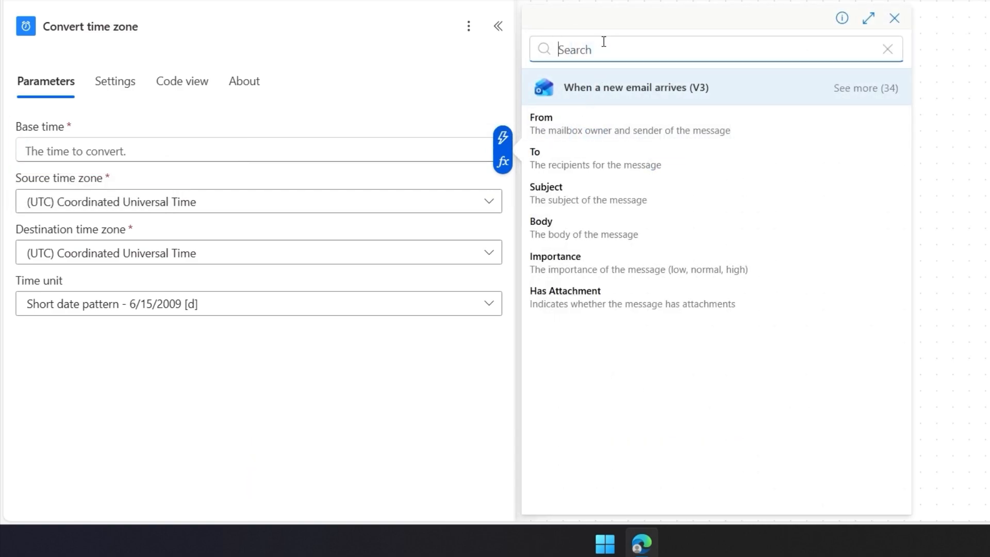
{"action": "type", "text": "received"}
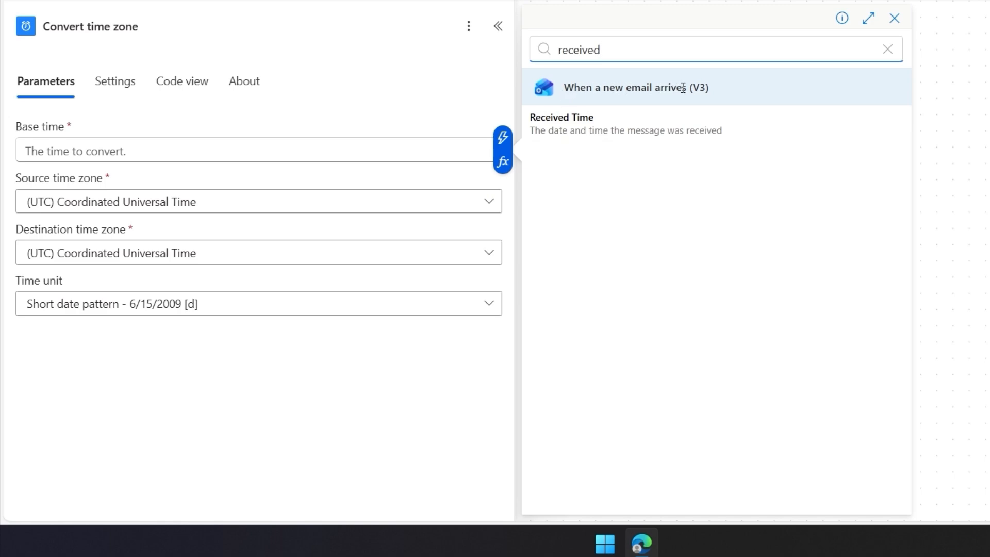
{"action": "left_click", "coordinate": [598, 135]}
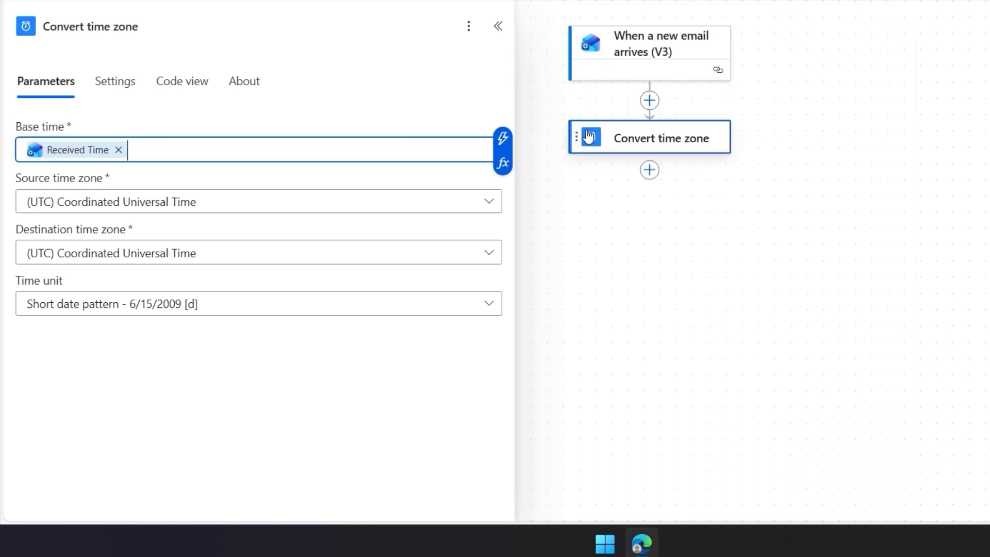
{"action": "left_click", "coordinate": [488, 206]}
{"action": "type", "text": "kolkat"}
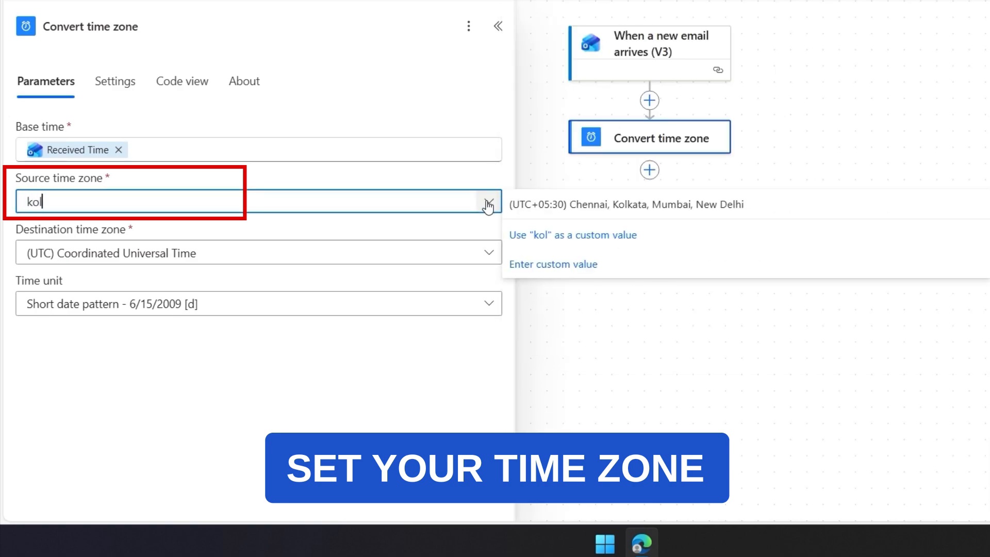
{"action": "left_click", "coordinate": [618, 221]}
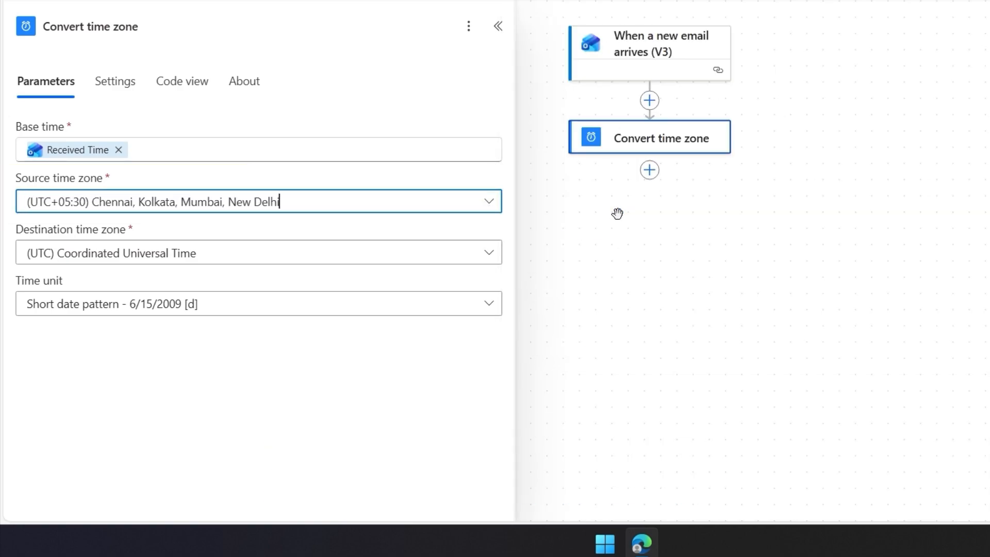
Step: Set the destination time zone to (UTC+05:30) Chennai, Kolkata, Mumbai, New Delhi and the time unit to Full date/time pattern (long time)
{"action": "left_click", "coordinate": [421, 258]}
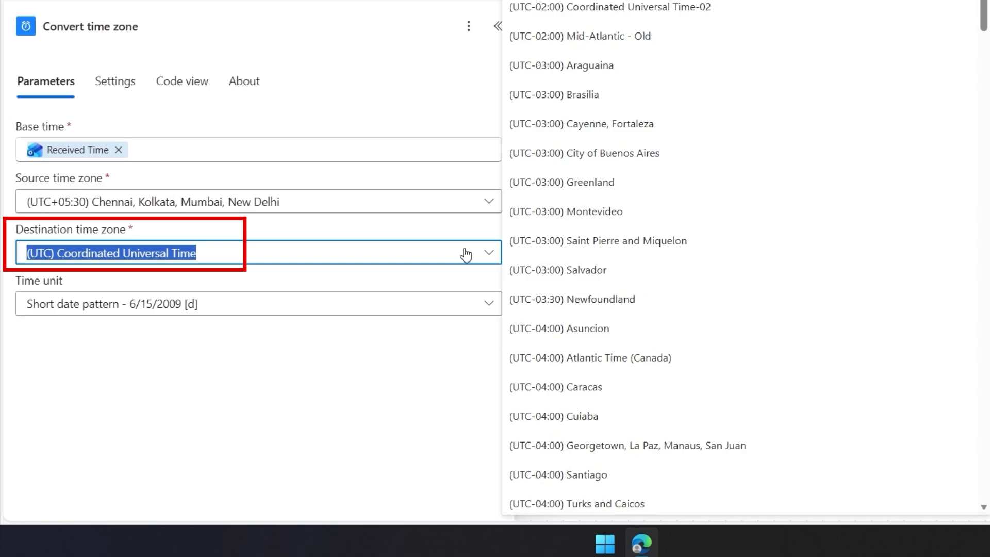
{"action": "type", "text": "kolkata"}
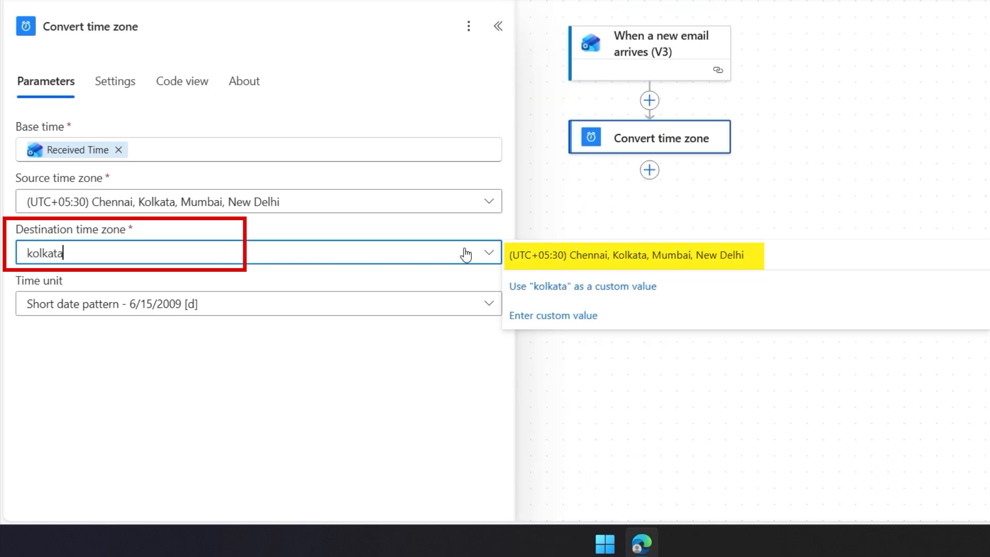
{"action": "left_click", "coordinate": [552, 257]}
{"action": "left_click", "coordinate": [488, 311]}
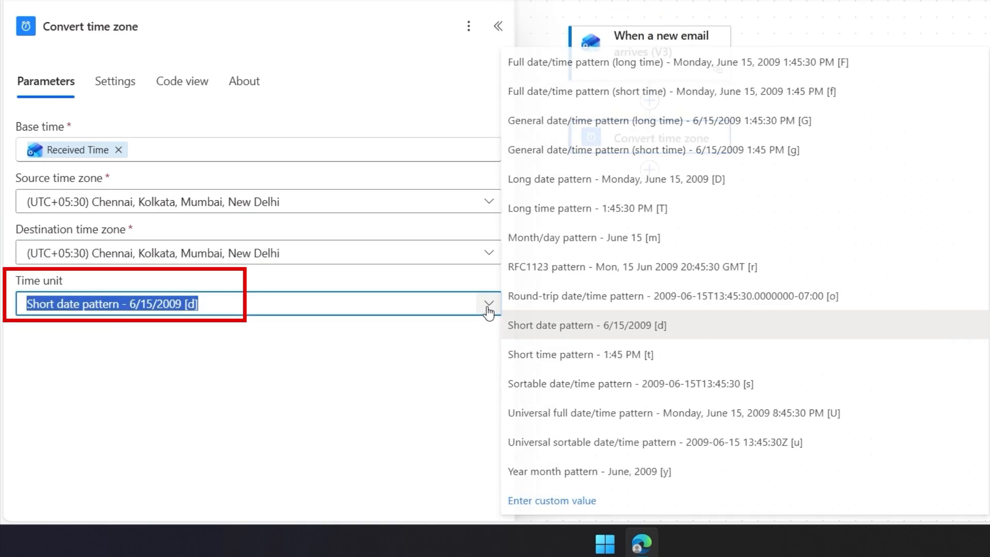
{"action": "left_click", "coordinate": [582, 73]}
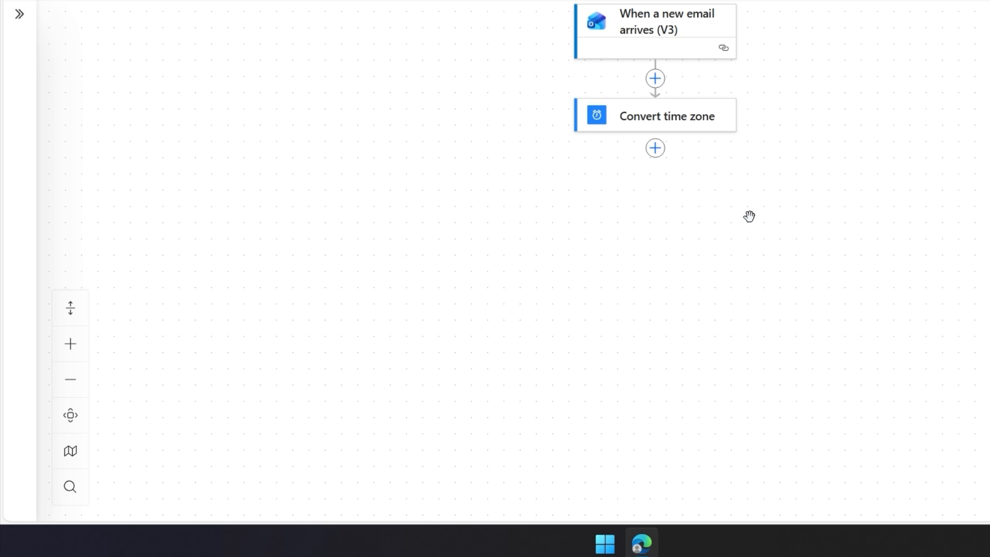
Step: Add the AI action "Run a prompt" after Convert time zone and choose the "Outlook Task" prompt
{"action": "left_click", "coordinate": [656, 148]}
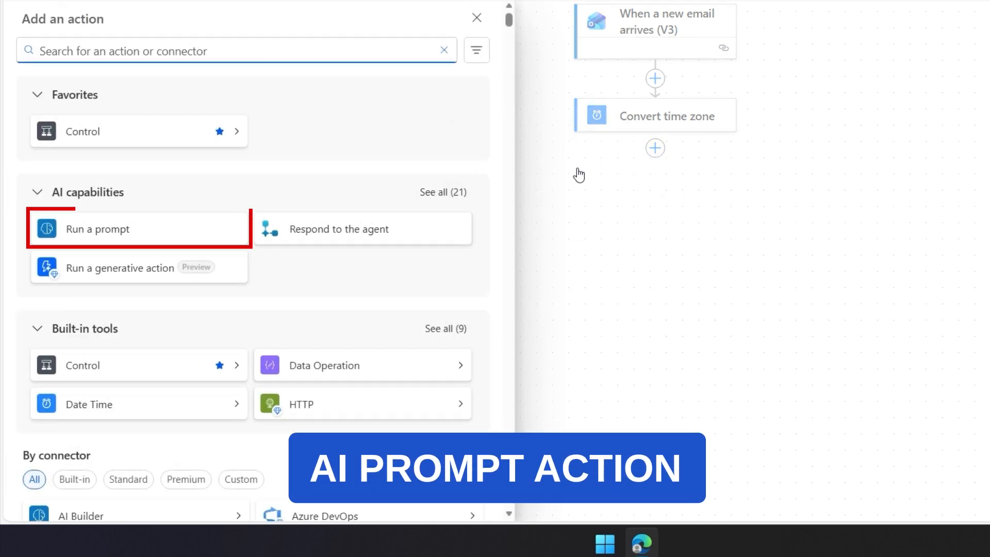
{"action": "left_click", "coordinate": [111, 230]}
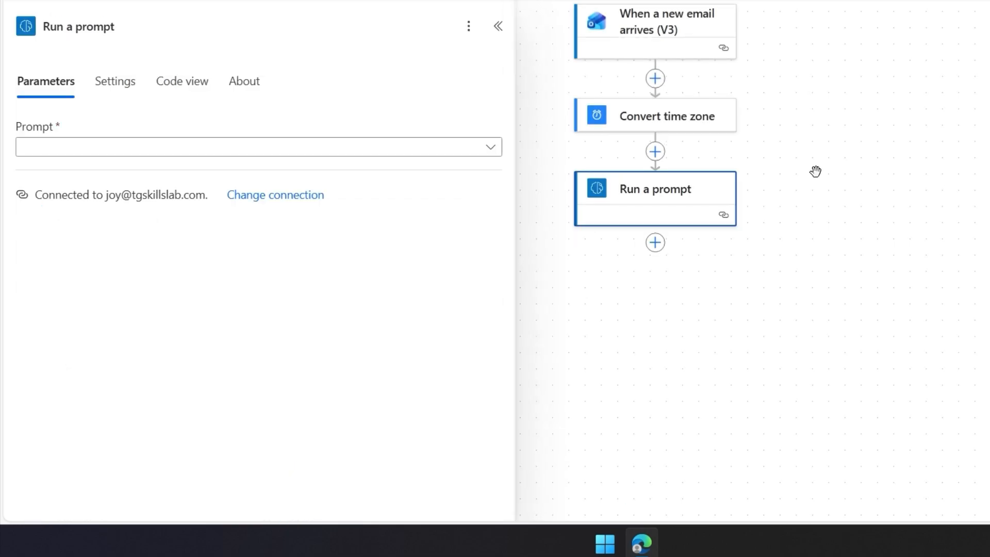
{"action": "left_click", "coordinate": [361, 152]}
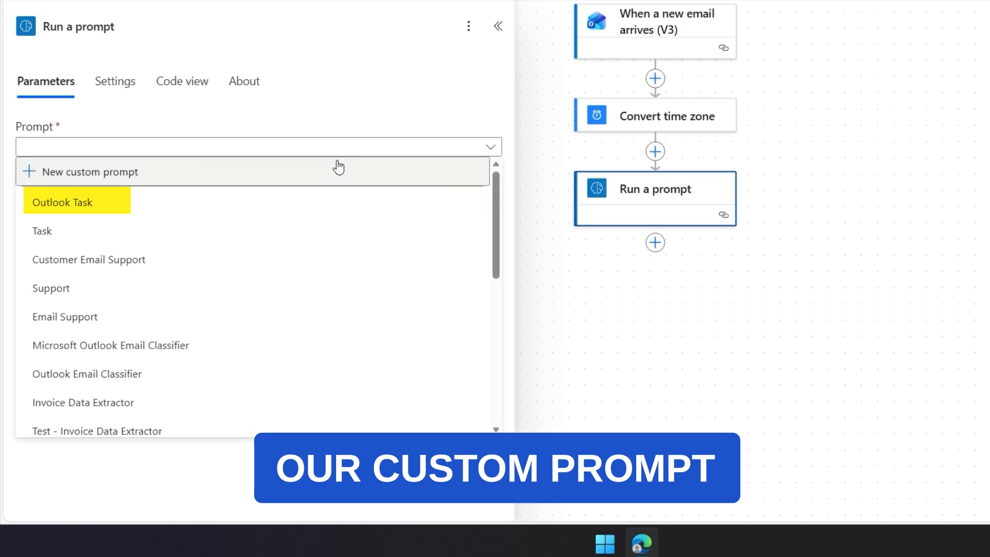
{"action": "left_click", "coordinate": [241, 200]}
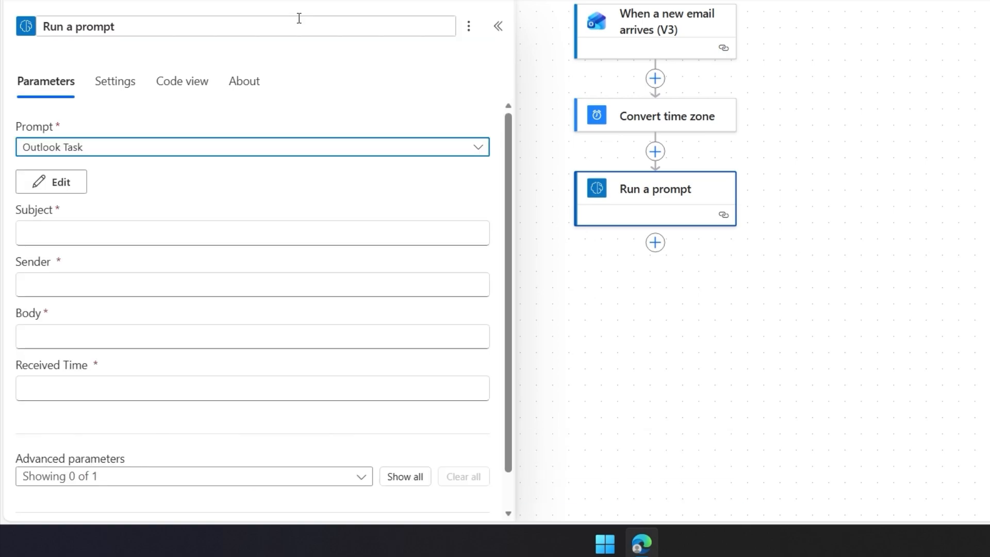
Step: Map the prompt's Subject input to the Subject dynamic value of the new-email trigger
{"action": "left_click", "coordinate": [249, 233]}
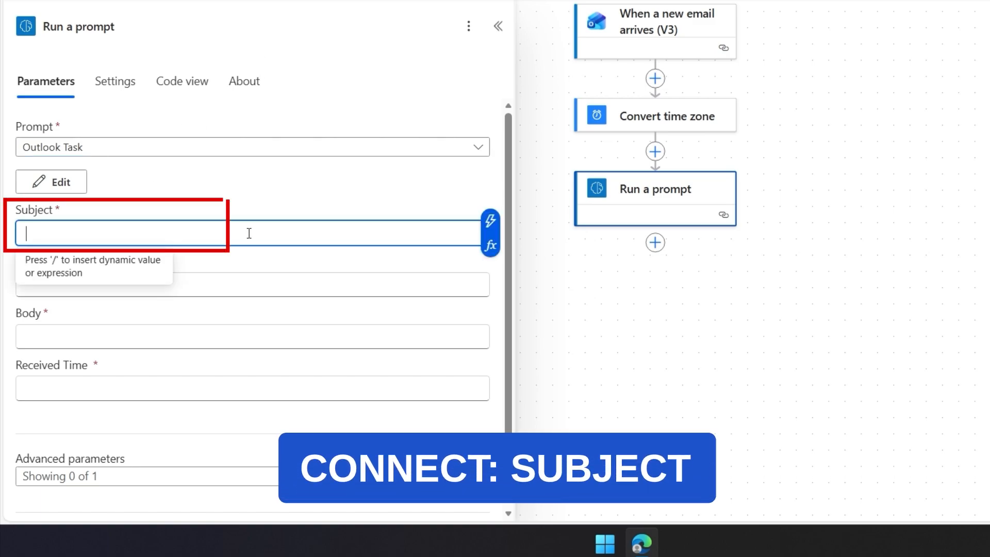
{"action": "left_click", "coordinate": [490, 225]}
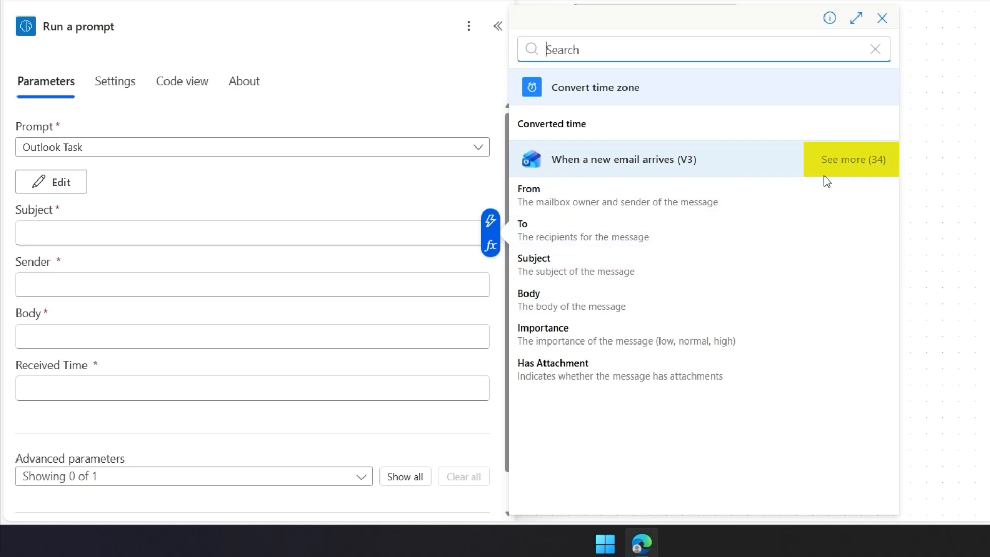
{"action": "left_click", "coordinate": [845, 162]}
{"action": "scroll", "coordinate": [773, 303], "scroll_direction": "down", "scroll_amount": 5}
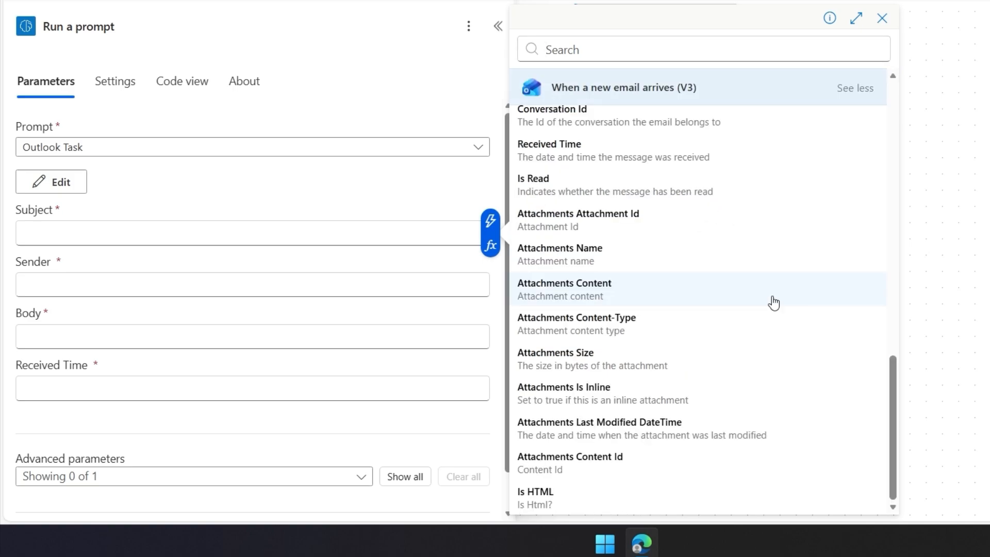
{"action": "scroll", "coordinate": [774, 303], "scroll_direction": "up", "scroll_amount": 5}
{"action": "scroll", "coordinate": [773, 303], "scroll_direction": "down", "scroll_amount": 2}
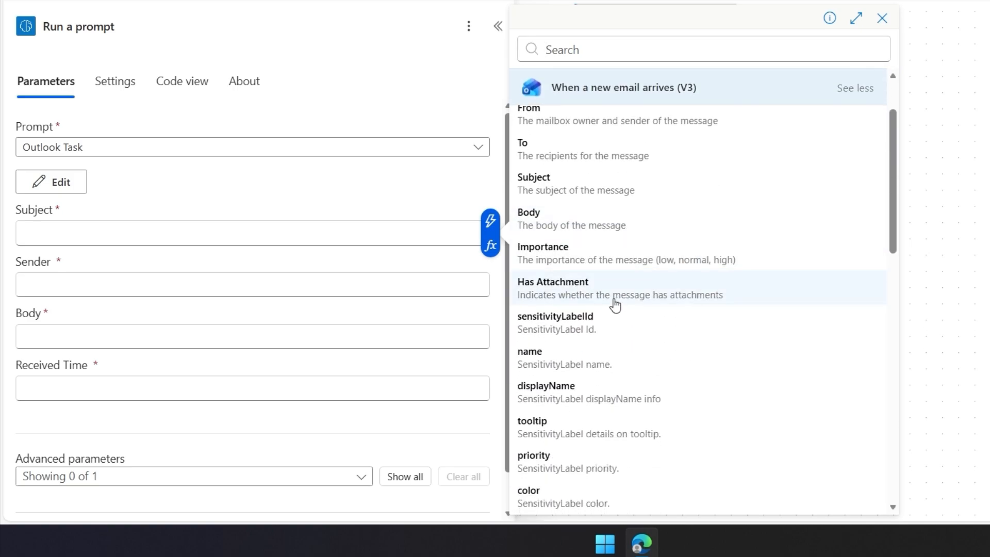
{"action": "left_click", "coordinate": [609, 189]}
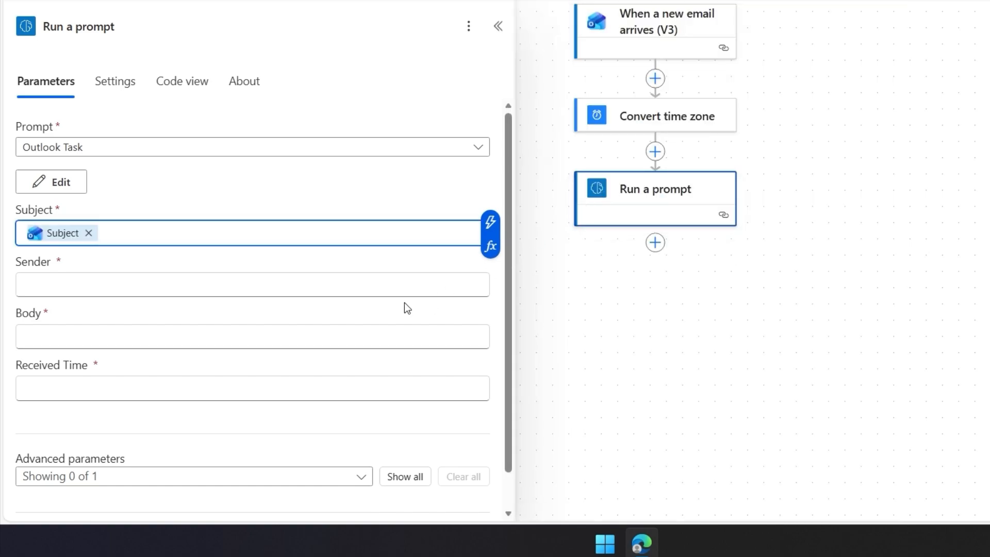
Step: Map the prompt's Sender input to the trigger's From value and its Body input to the trigger's Body value
{"action": "left_click", "coordinate": [407, 285]}
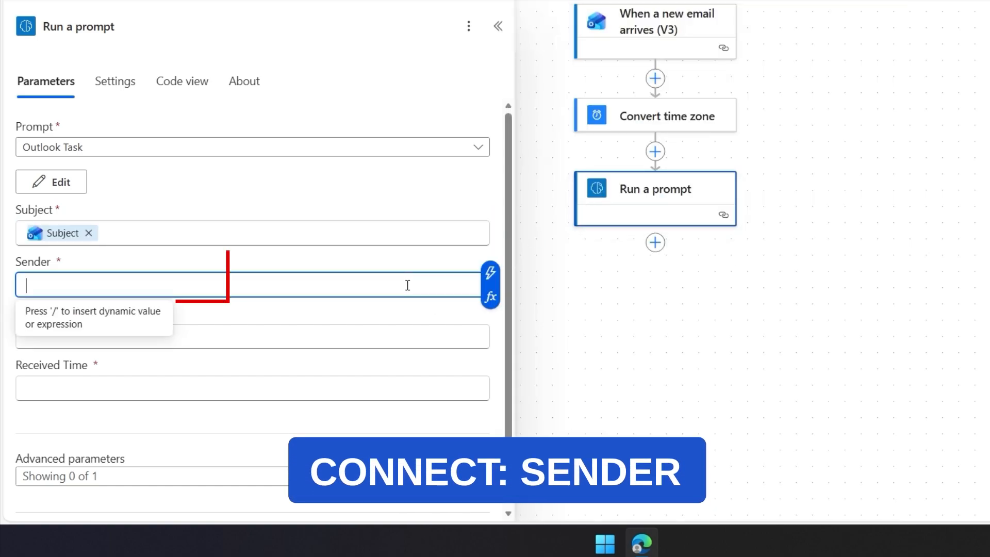
{"action": "left_click", "coordinate": [489, 278]}
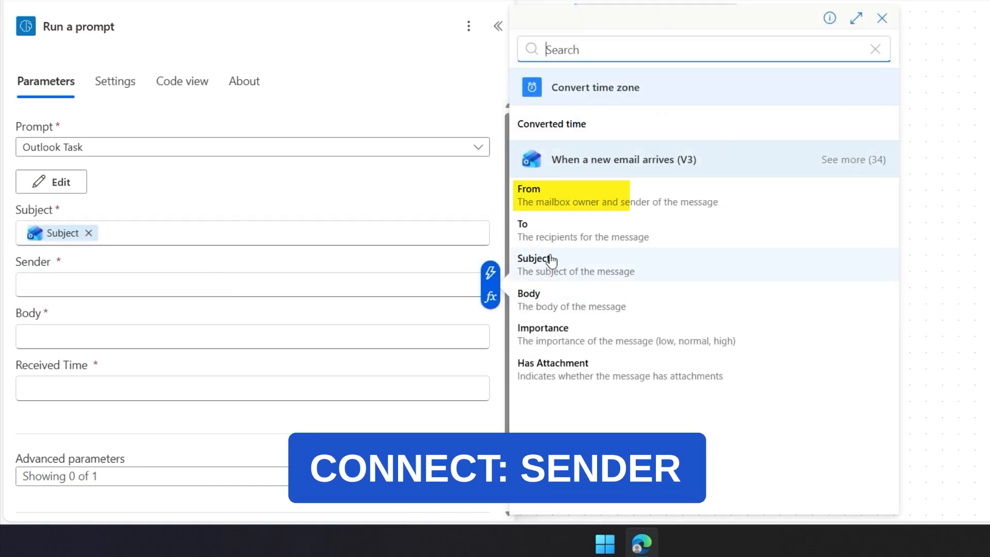
{"action": "left_click", "coordinate": [543, 206]}
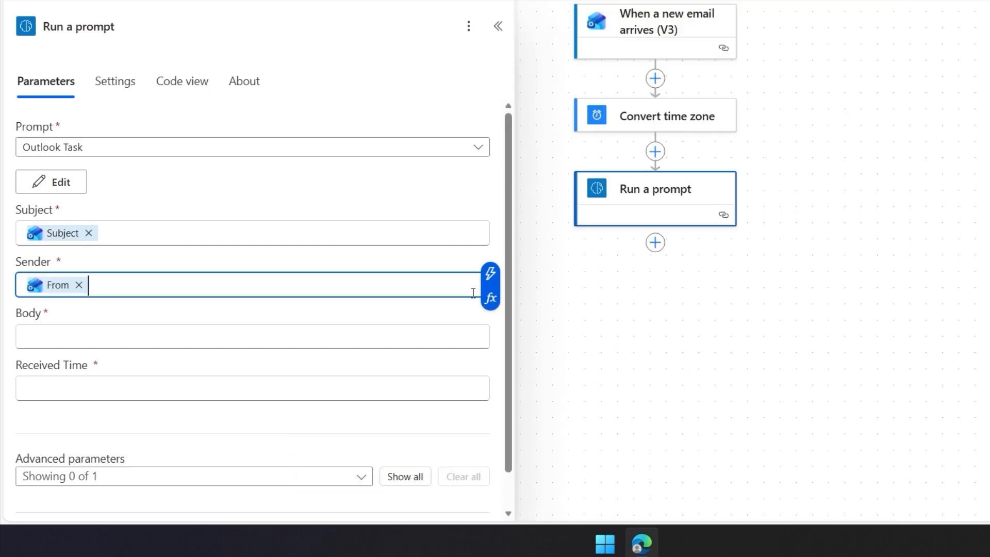
{"action": "left_click", "coordinate": [422, 342]}
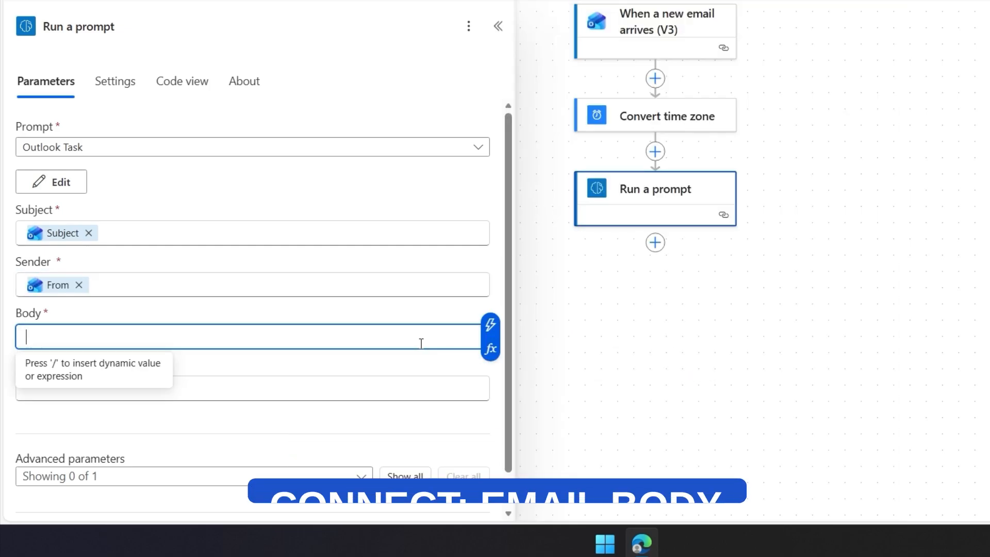
{"action": "left_click", "coordinate": [493, 333]}
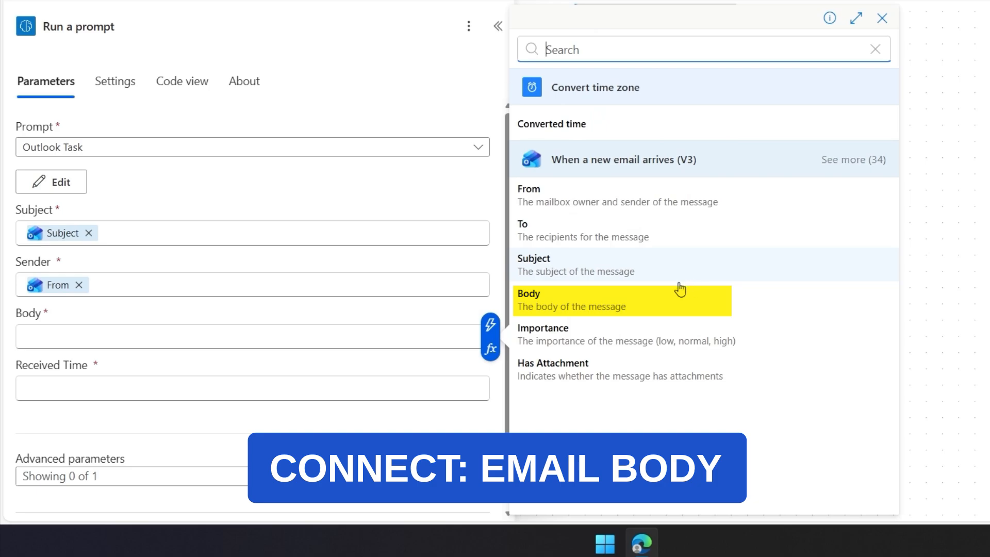
{"action": "left_click", "coordinate": [579, 308]}
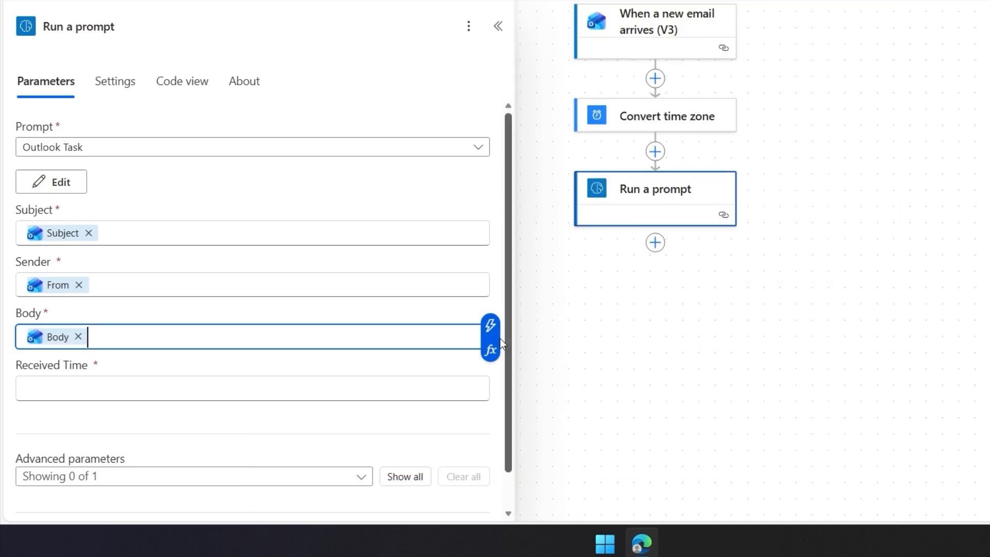
Step: Map the prompt's Received Time input to the Converted time output of Convert time zone
{"action": "left_click", "coordinate": [424, 387]}
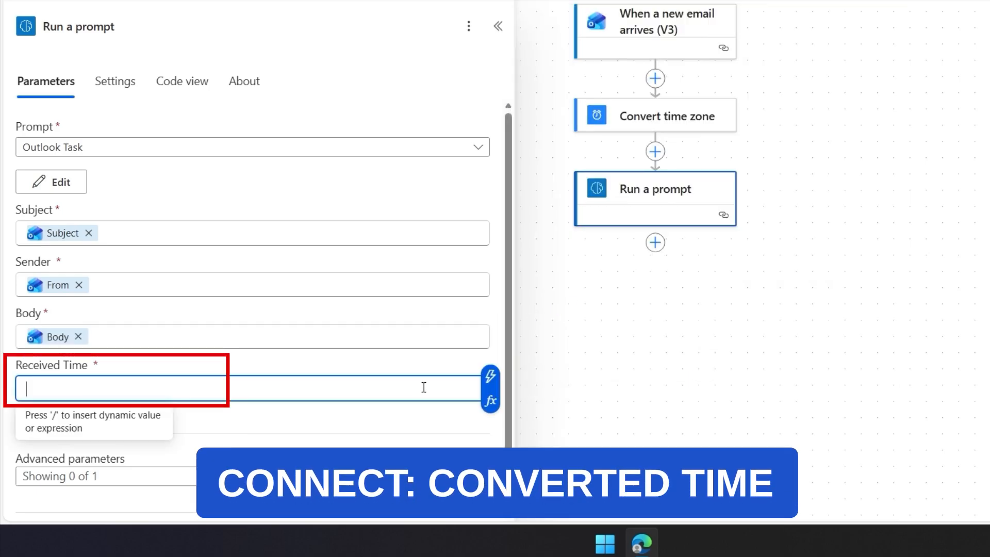
{"action": "left_click", "coordinate": [496, 381]}
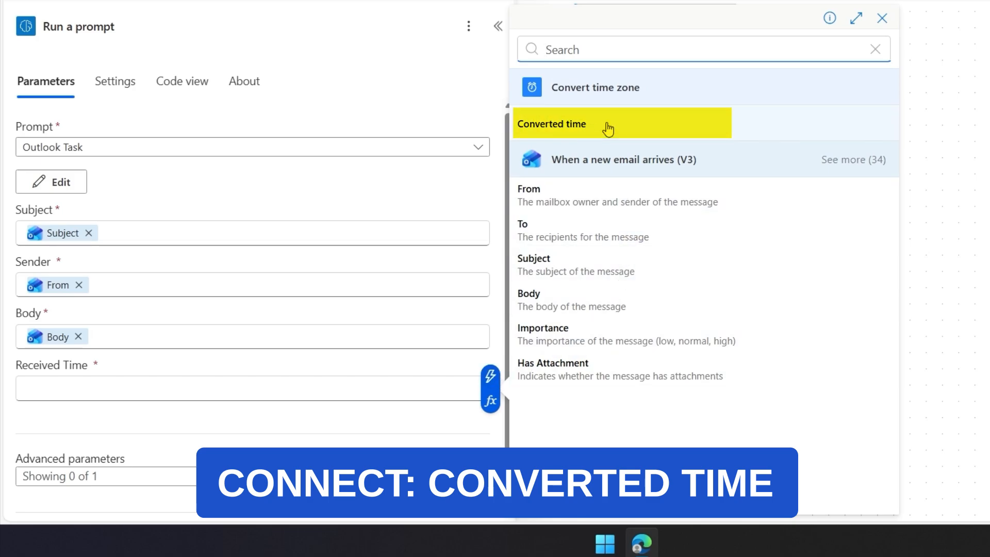
{"action": "left_click", "coordinate": [584, 127]}
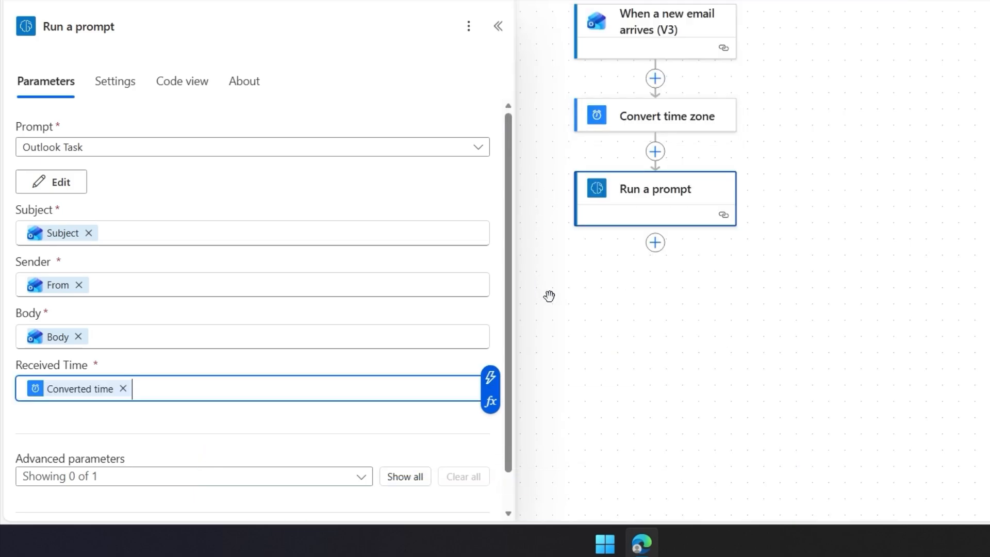
Step: Add the Microsoft To-Do (Business) action "Add a to-do (V3)" after Run a prompt
{"action": "left_click_drag", "start_coordinate": [663, 325], "coordinate": [716, 165]}
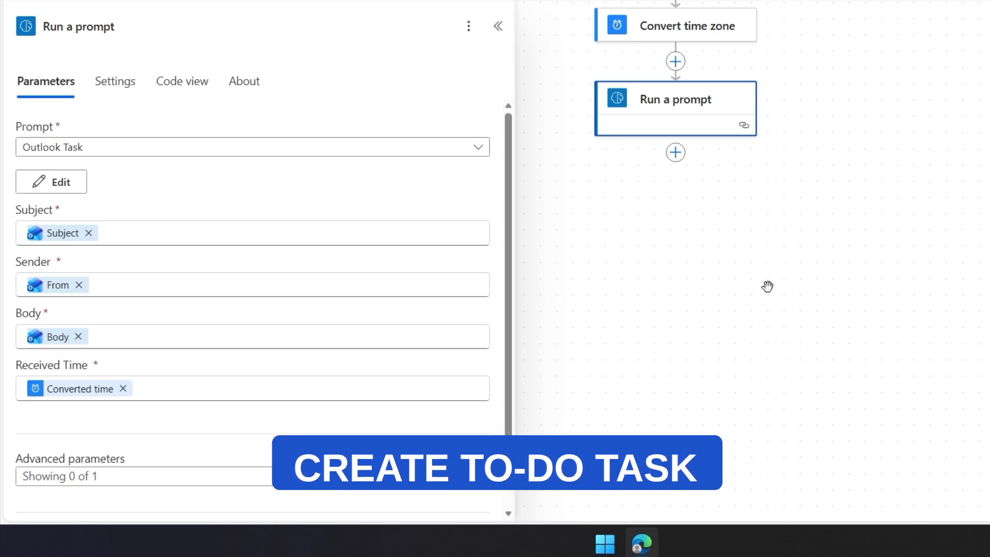
{"action": "left_click", "coordinate": [678, 155]}
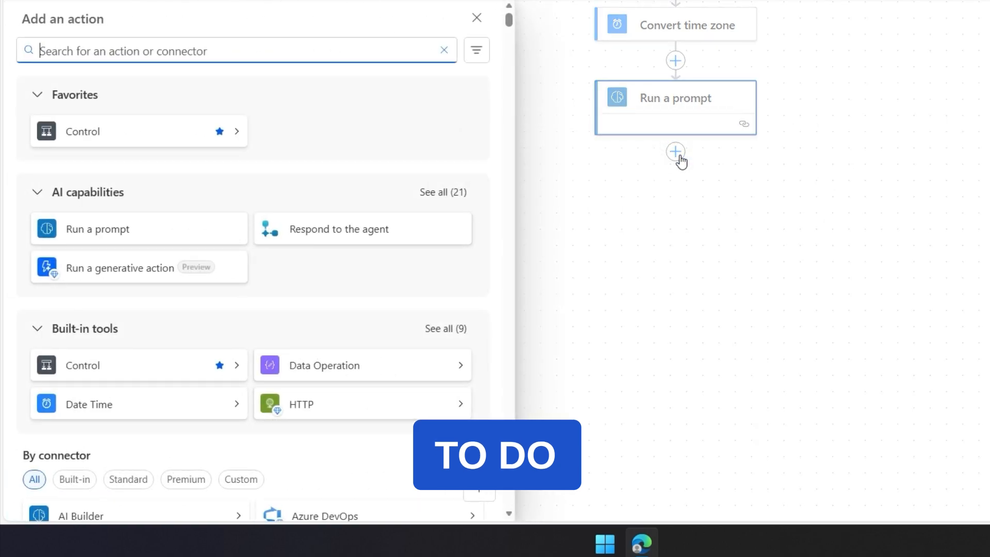
{"action": "type", "text": "todo"}
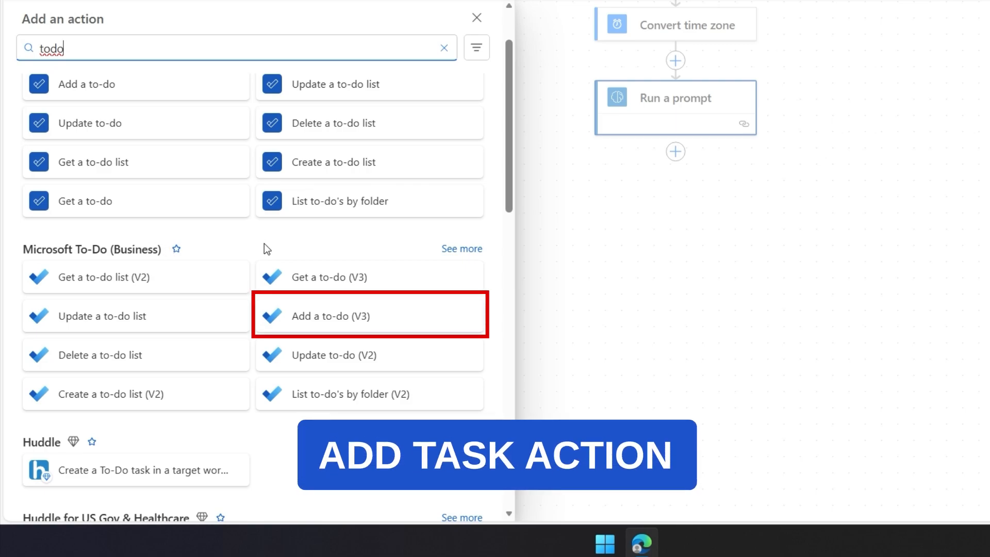
{"action": "left_click", "coordinate": [356, 319]}
Step: Set the to-do list to Tasks and replace the default title with the prompt's title output
{"action": "left_click", "coordinate": [355, 152]}
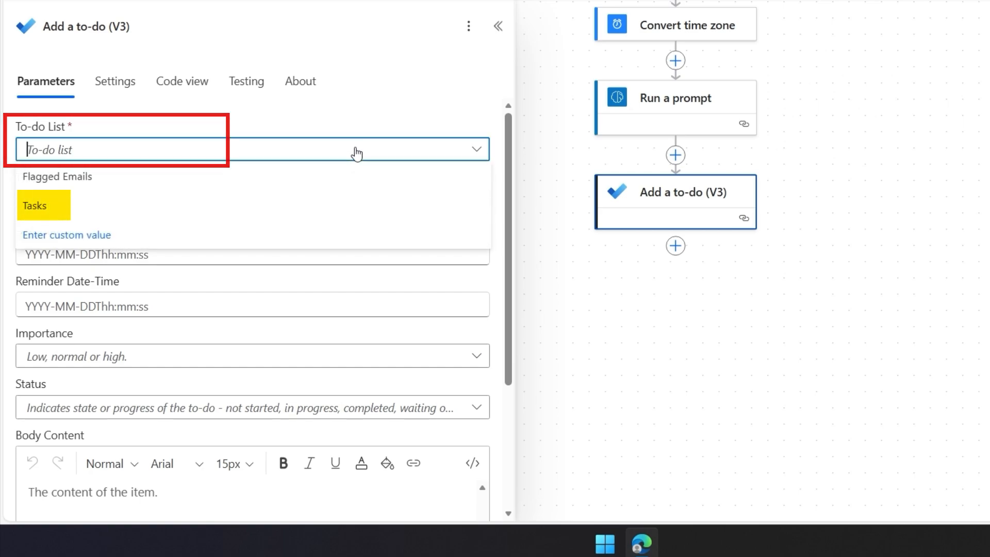
{"action": "left_click", "coordinate": [110, 208]}
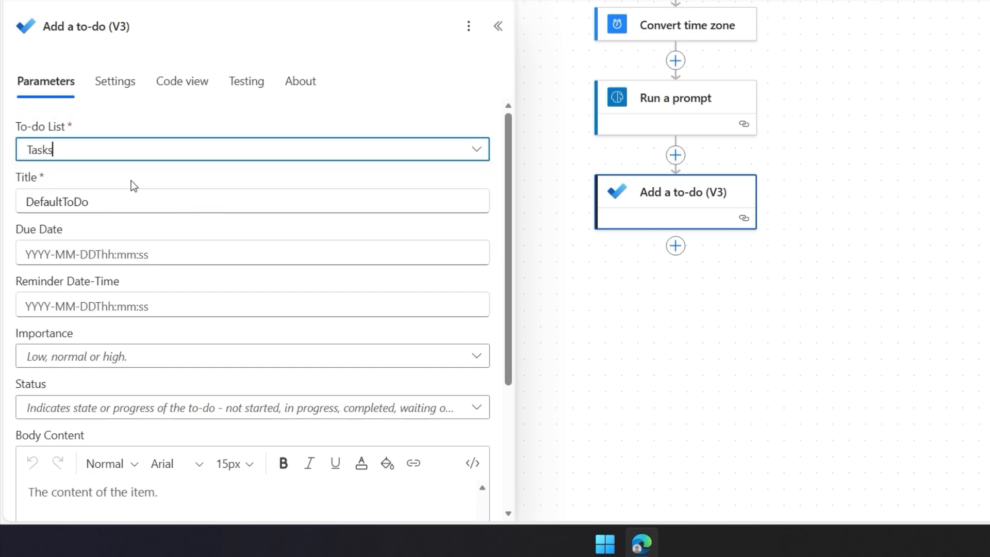
{"action": "double_click", "coordinate": [91, 209]}
{"action": "key", "text": "BackSpace"}
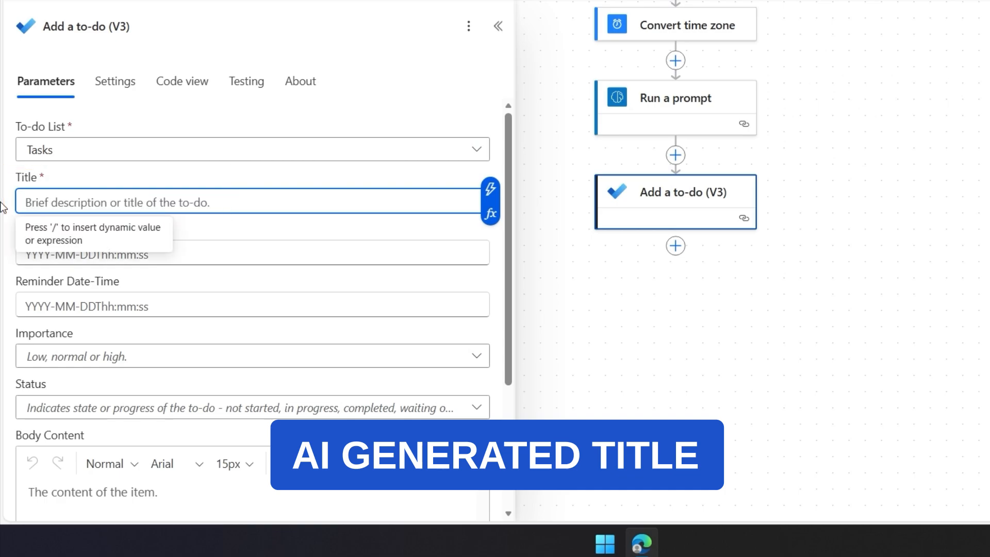
{"action": "left_click", "coordinate": [489, 198]}
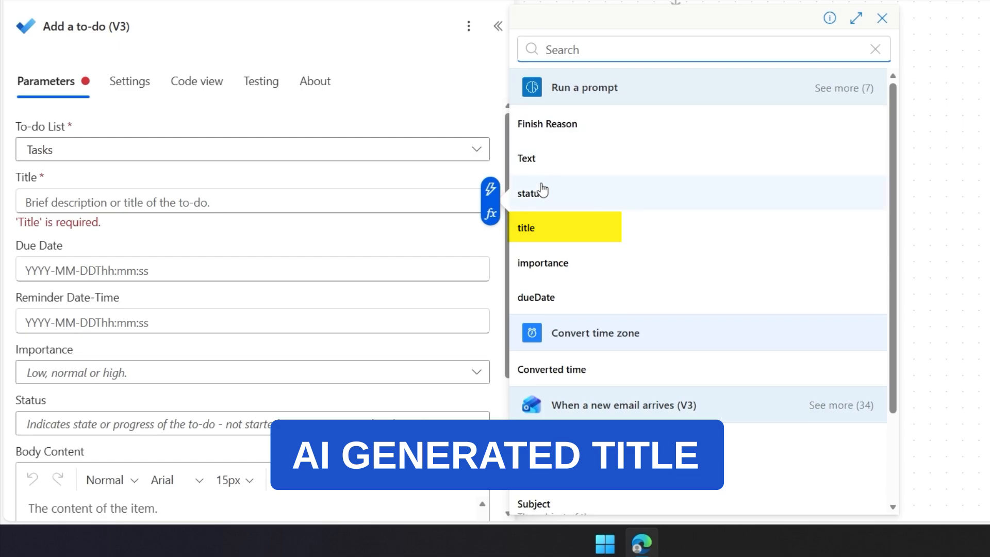
{"action": "left_click", "coordinate": [527, 228]}
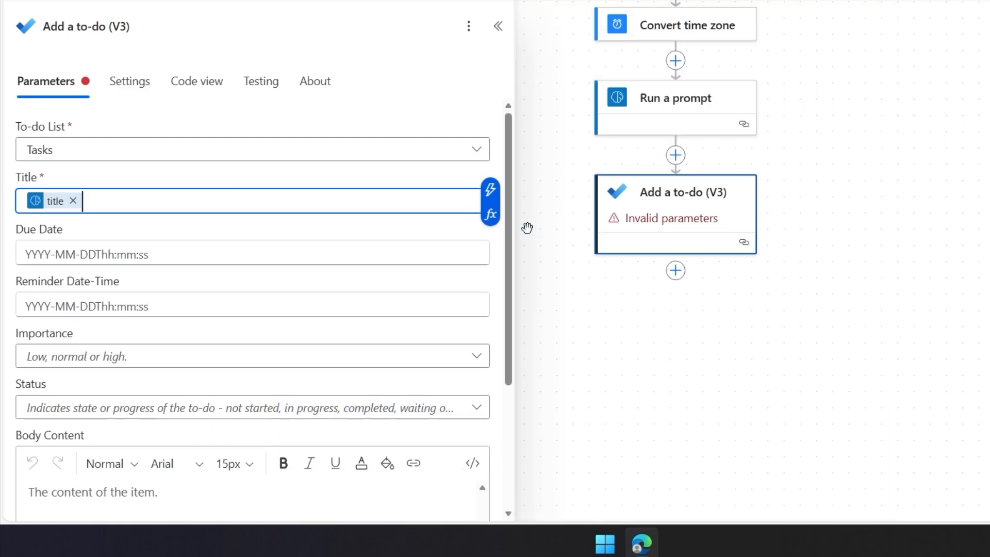
Step: Set the to-do's Due Date to the prompt's dueDate output
{"action": "left_click", "coordinate": [436, 254]}
{"action": "left_click", "coordinate": [490, 240]}
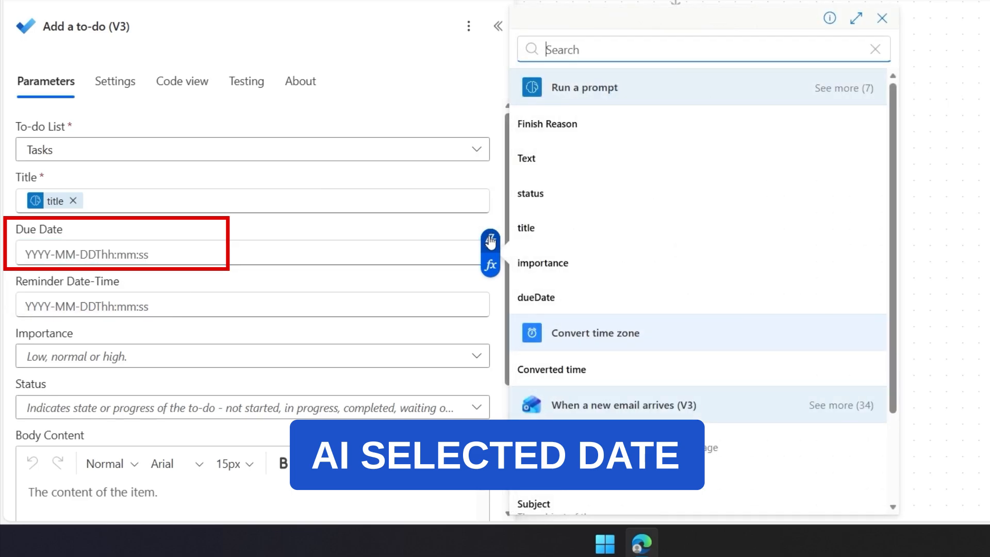
{"action": "left_click", "coordinate": [540, 300]}
Step: Set the to-do's Importance to a custom value holding the prompt's importance output
{"action": "scroll", "coordinate": [307, 194], "scroll_direction": "down", "scroll_amount": 3}
{"action": "left_click", "coordinate": [308, 195]}
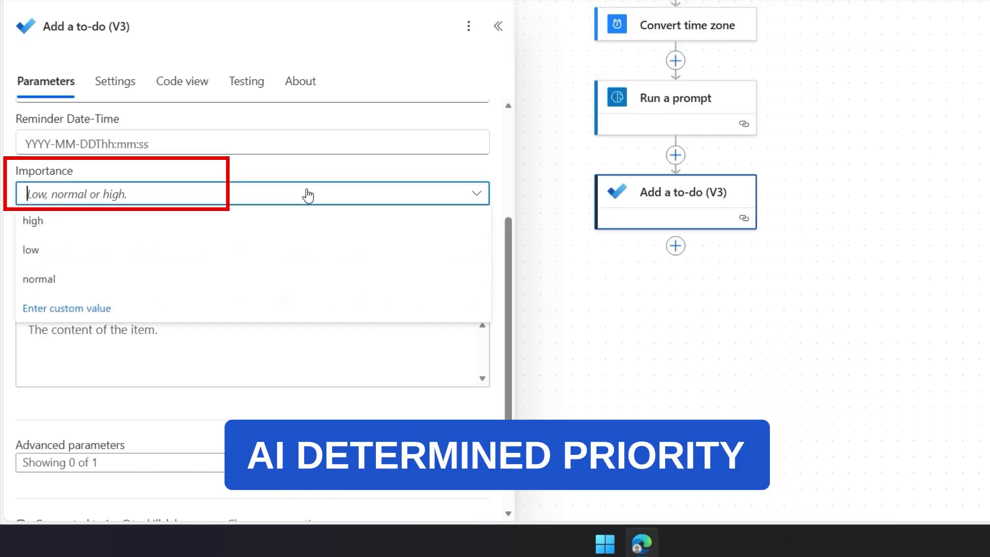
{"action": "left_click", "coordinate": [91, 316]}
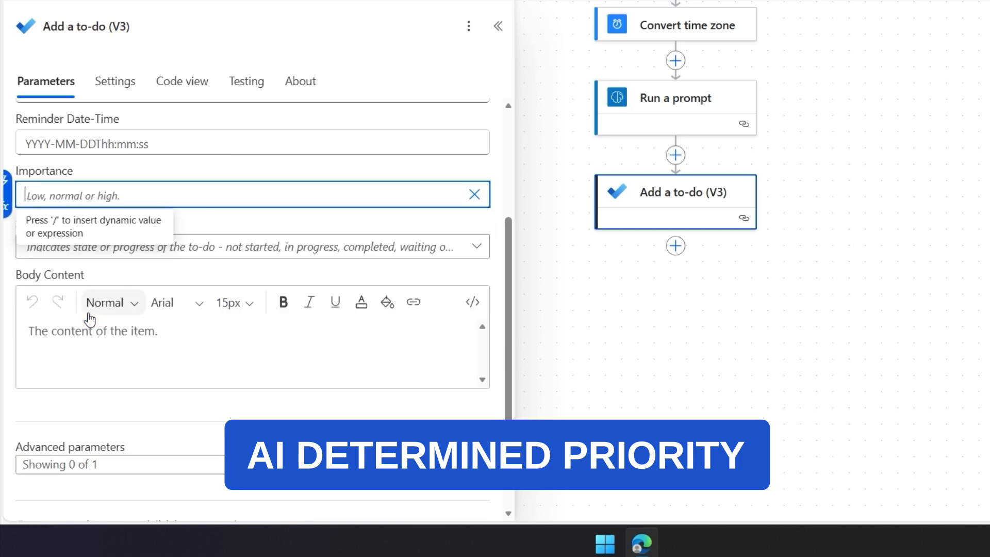
{"action": "left_click", "coordinate": [7, 188]}
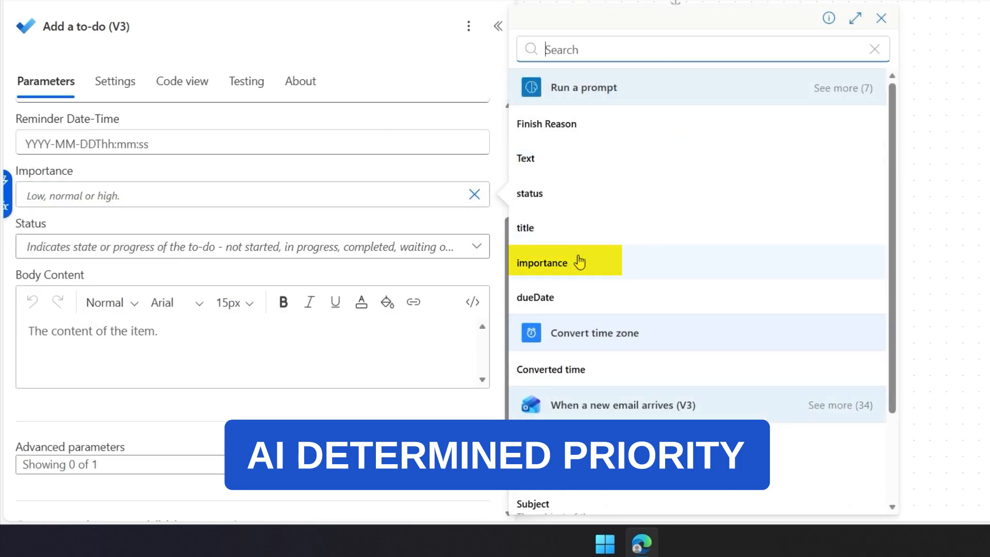
{"action": "left_click", "coordinate": [565, 268]}
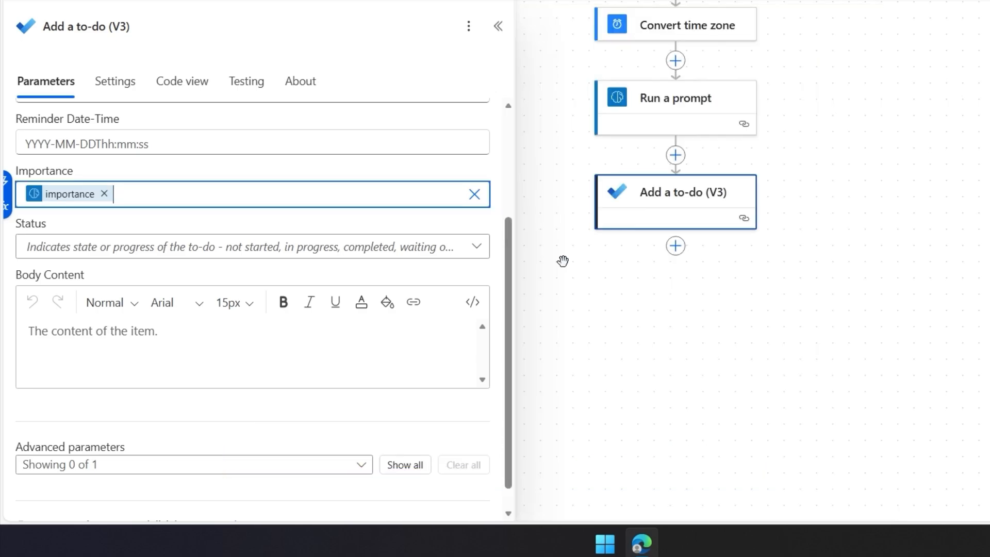
Step: Set the to-do's Status to a custom value holding the prompt's status output
{"action": "left_click", "coordinate": [334, 252]}
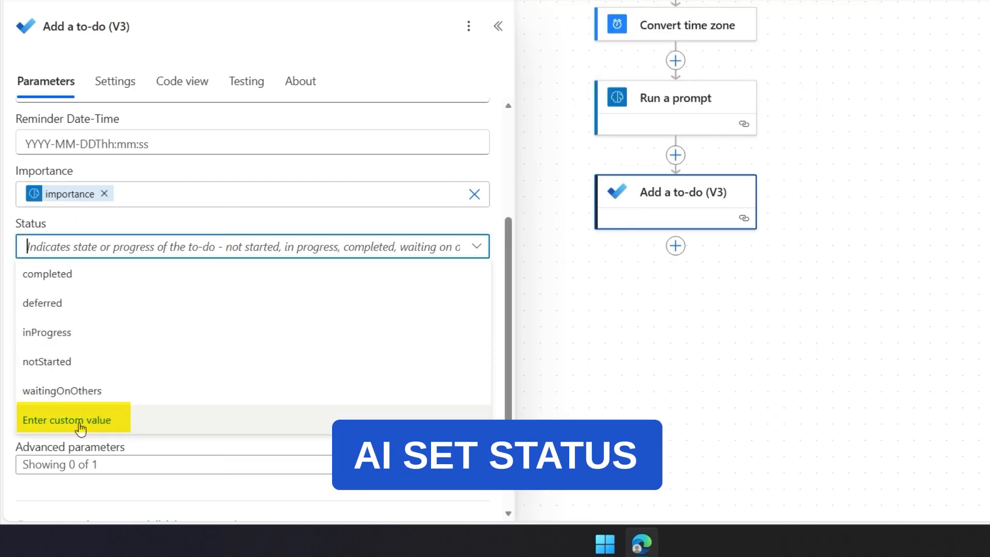
{"action": "left_click", "coordinate": [81, 428]}
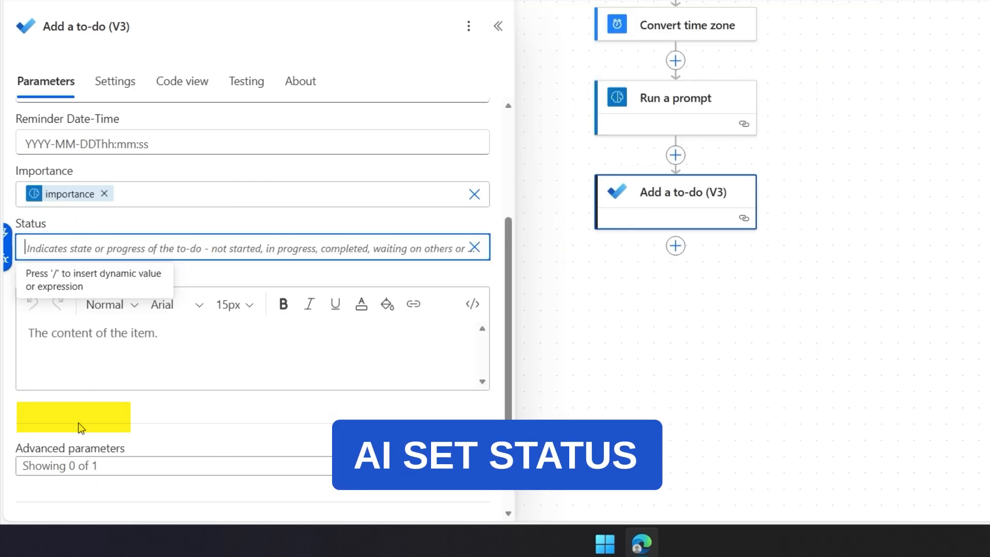
{"action": "left_click", "coordinate": [6, 237]}
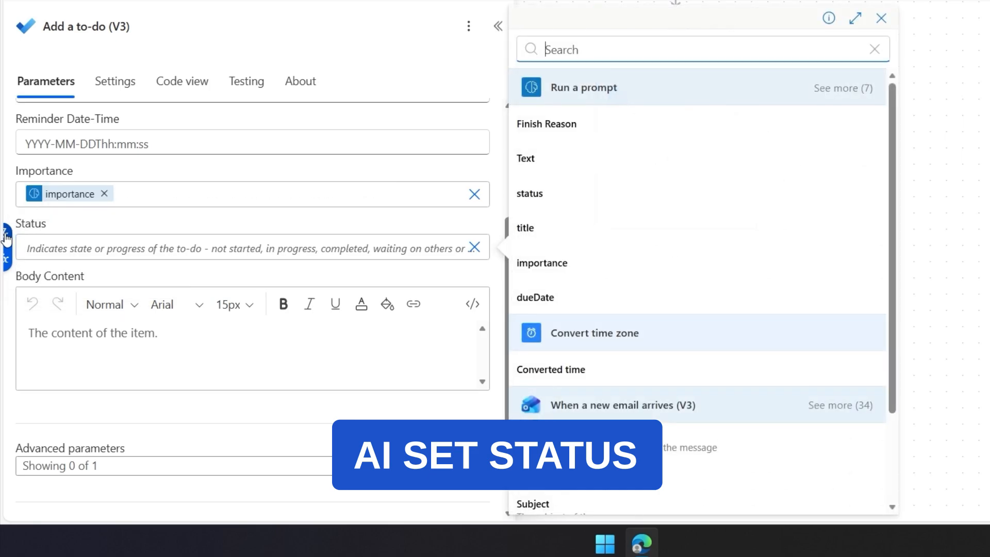
{"action": "left_click", "coordinate": [553, 202]}
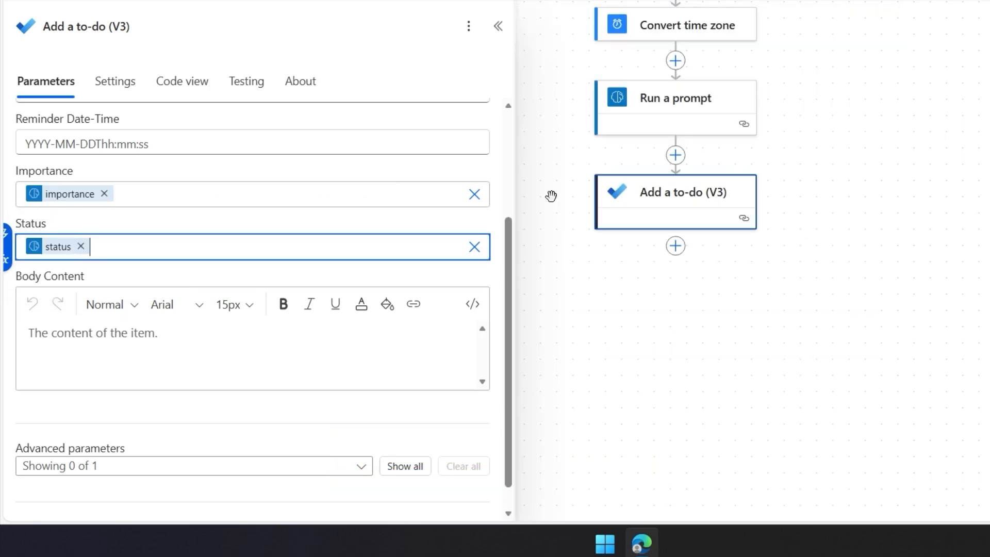
Step: Fill the to-do's Body Content with the prompt's note output and close the action's settings
{"action": "left_click", "coordinate": [311, 348]}
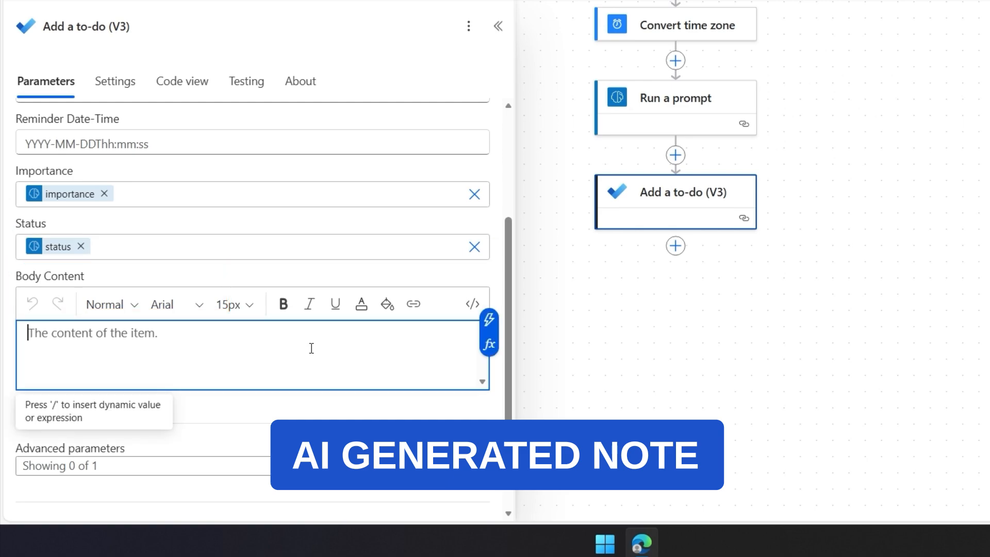
{"action": "left_click", "coordinate": [489, 321]}
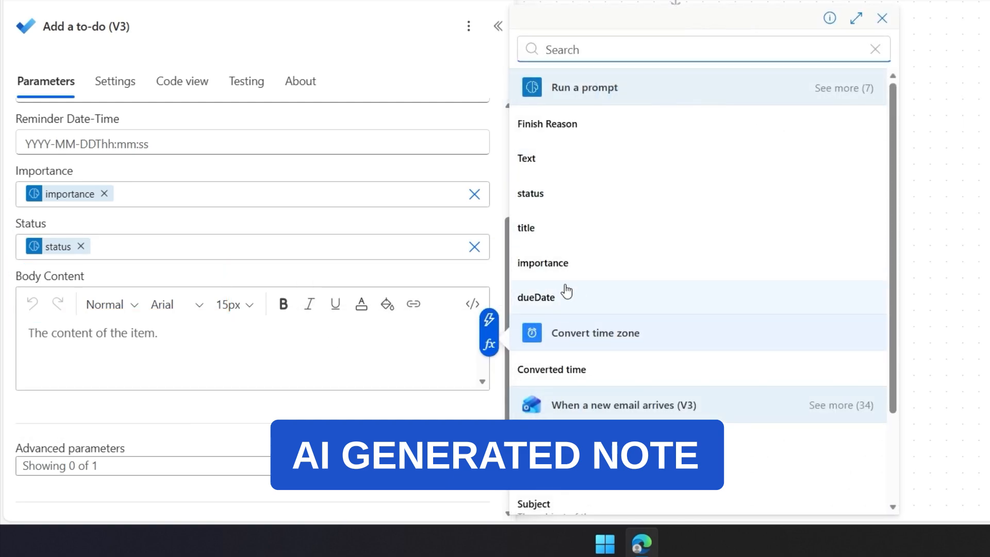
{"action": "left_click", "coordinate": [840, 88]}
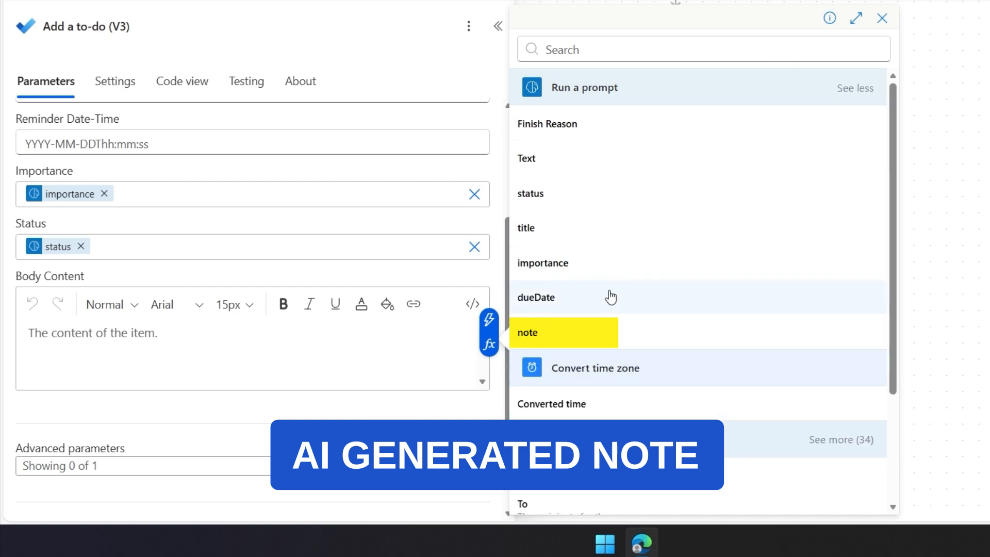
{"action": "left_click", "coordinate": [559, 335]}
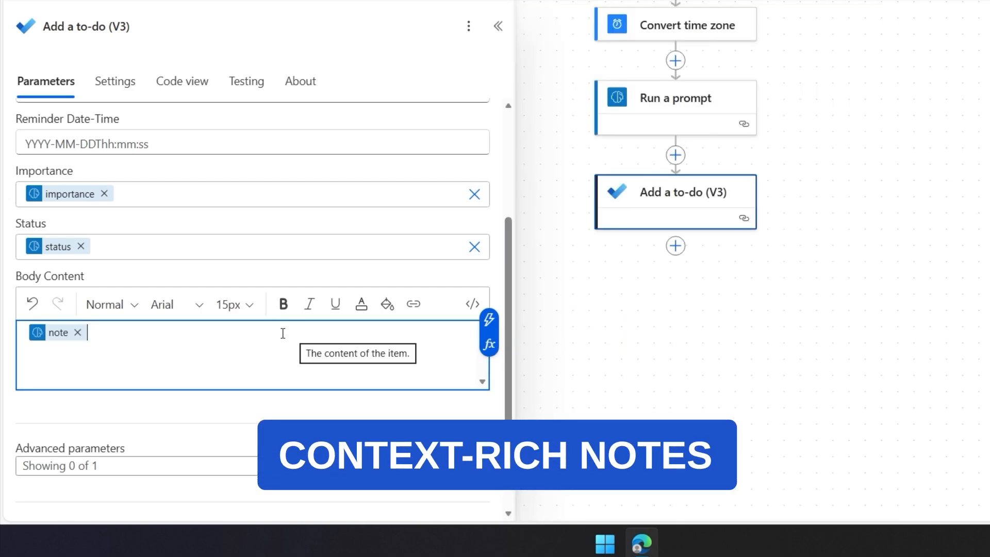
{"action": "scroll", "coordinate": [274, 335], "scroll_direction": "down", "scroll_amount": 1}
{"action": "left_click", "coordinate": [781, 354]}
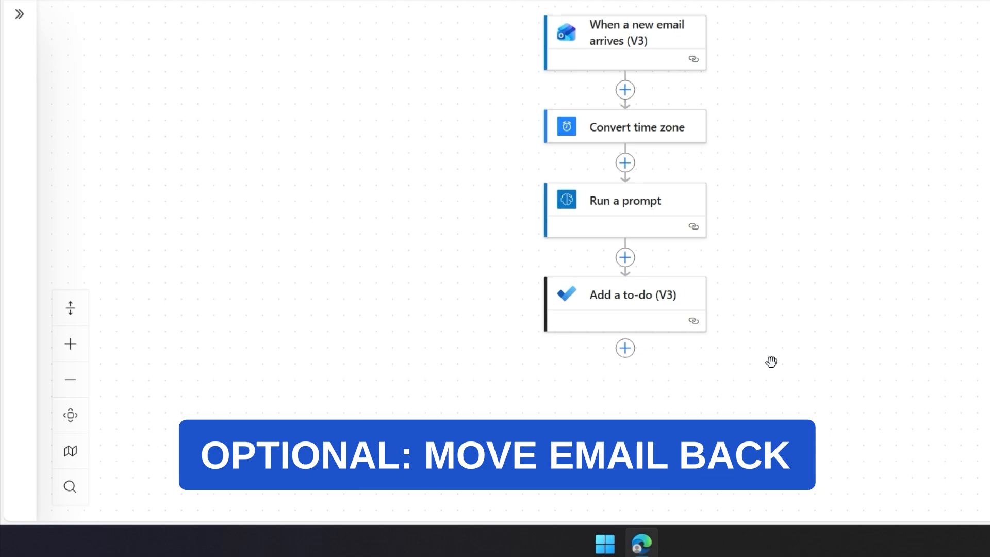
Step: Add the Office 365 Outlook action "Move email (V2)" after Add a to-do (V3)
{"action": "scroll", "coordinate": [763, 365], "scroll_direction": "down", "scroll_amount": 3}
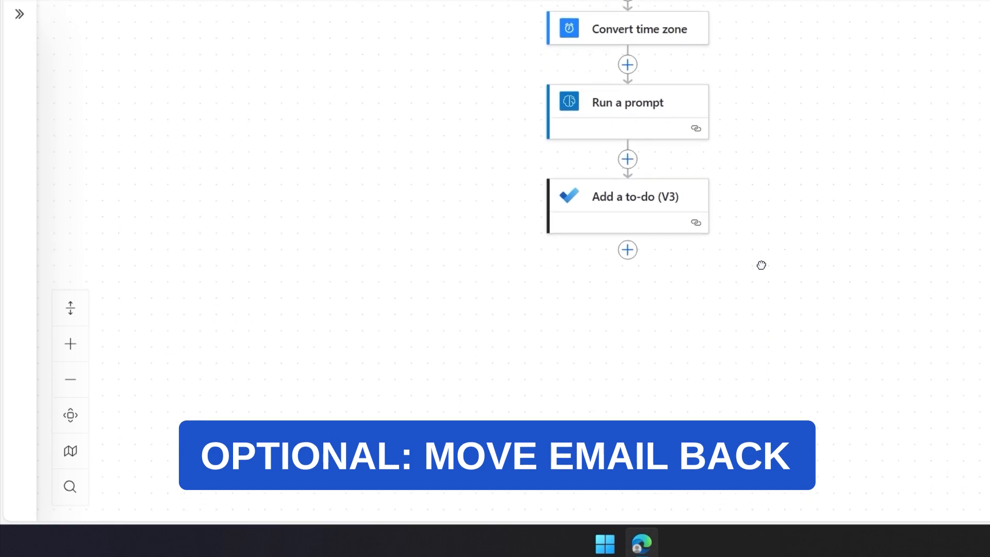
{"action": "left_click", "coordinate": [637, 187]}
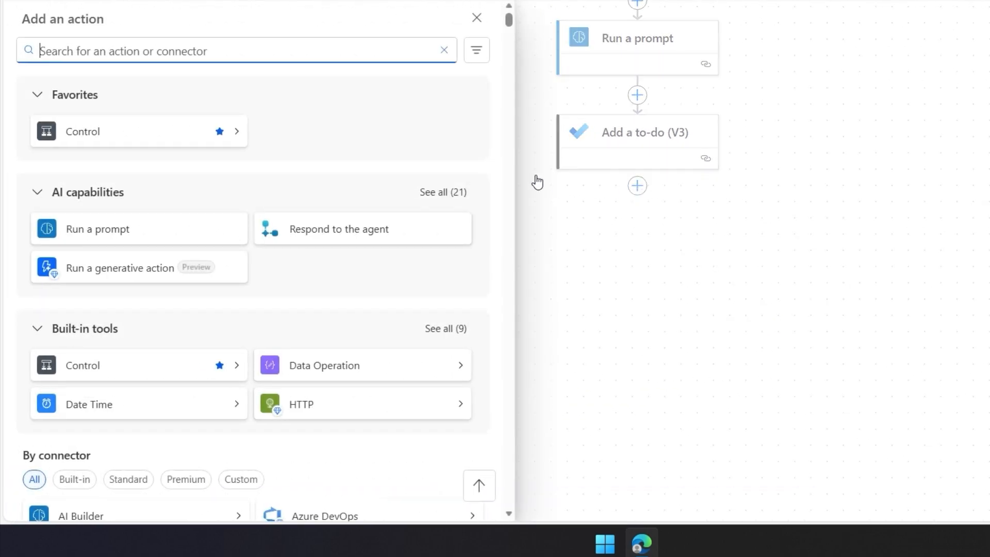
{"action": "type", "text": "mov"}
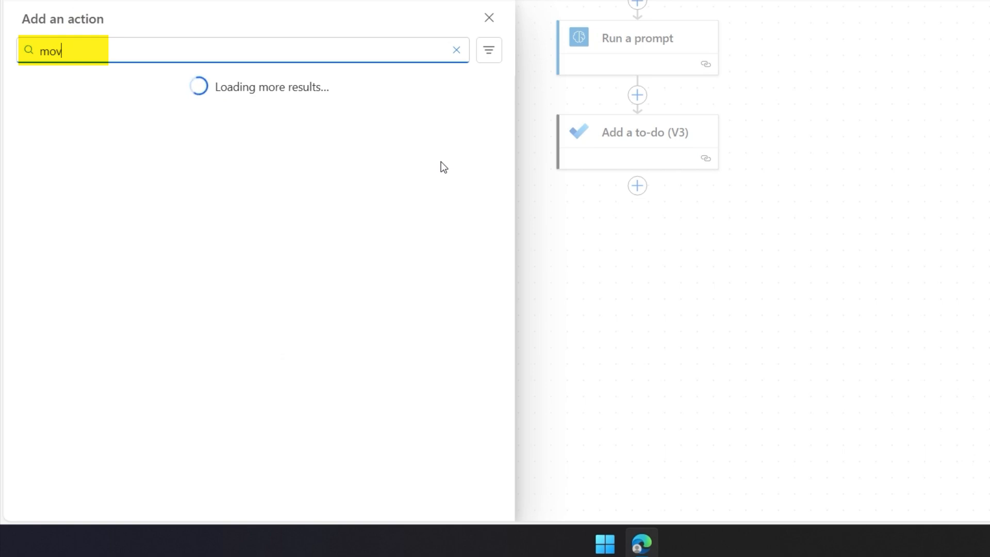
{"action": "type", "text": "e"}
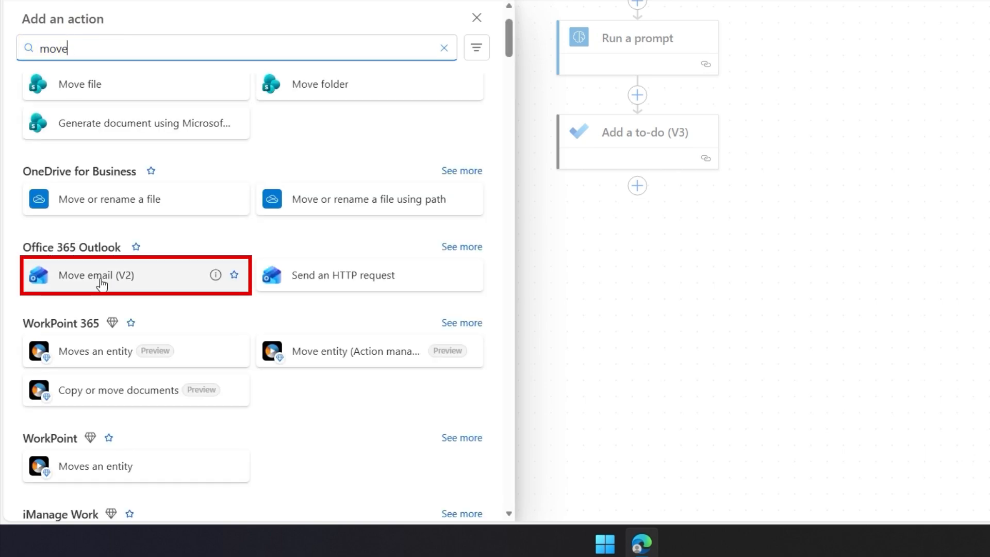
{"action": "left_click", "coordinate": [130, 281]}
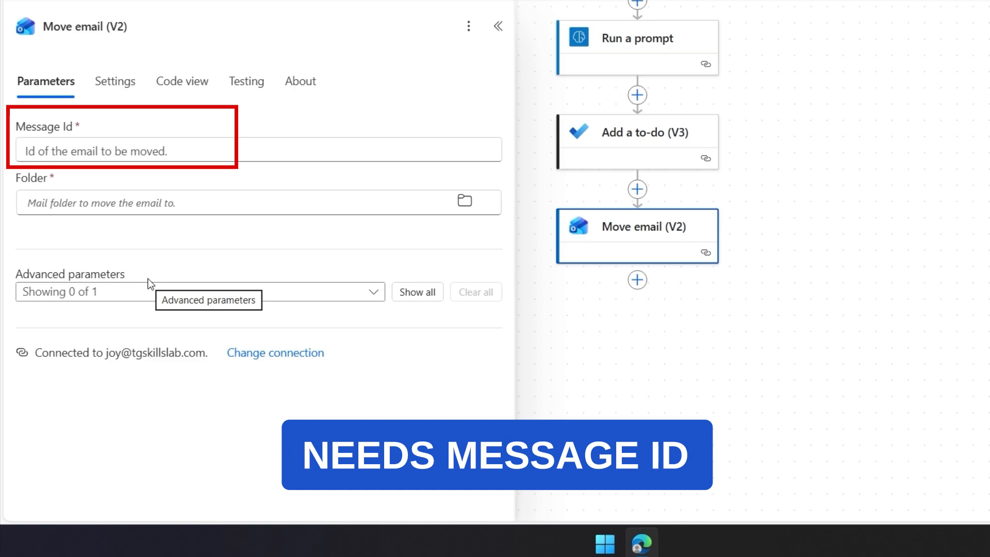
Step: Set the Move email action's Message Id to the Message Id output of the new-email trigger
{"action": "left_click", "coordinate": [264, 153]}
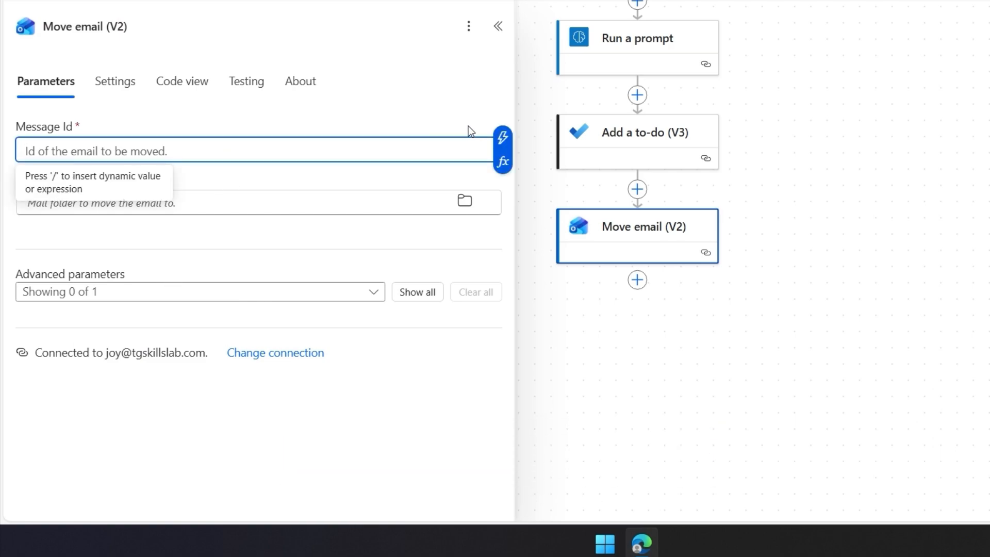
{"action": "left_click", "coordinate": [503, 138]}
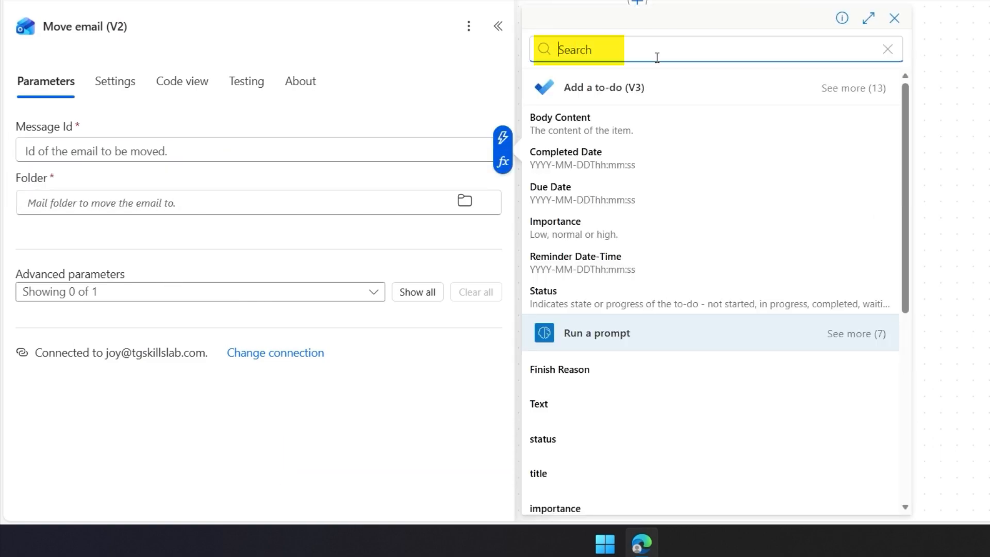
{"action": "type", "text": "message"}
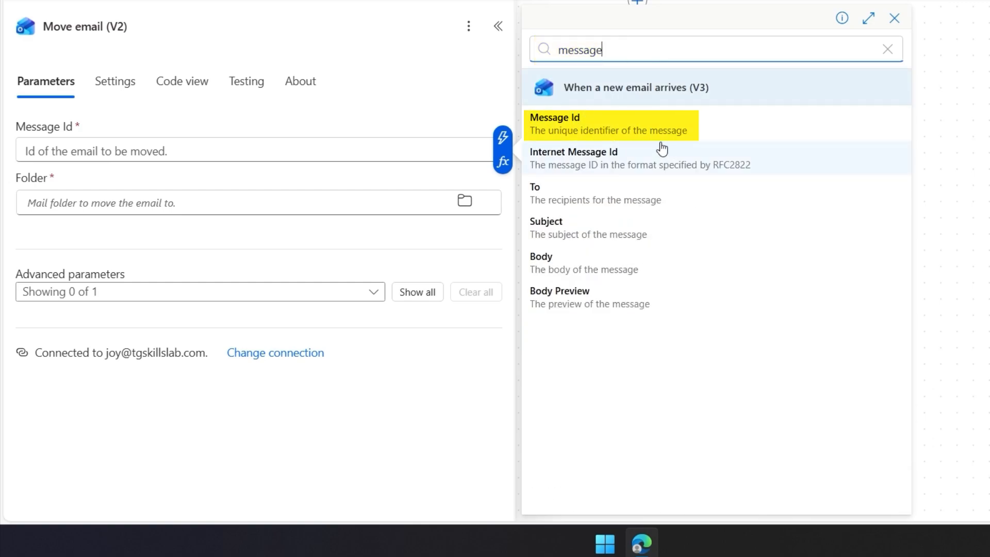
{"action": "left_click", "coordinate": [627, 130]}
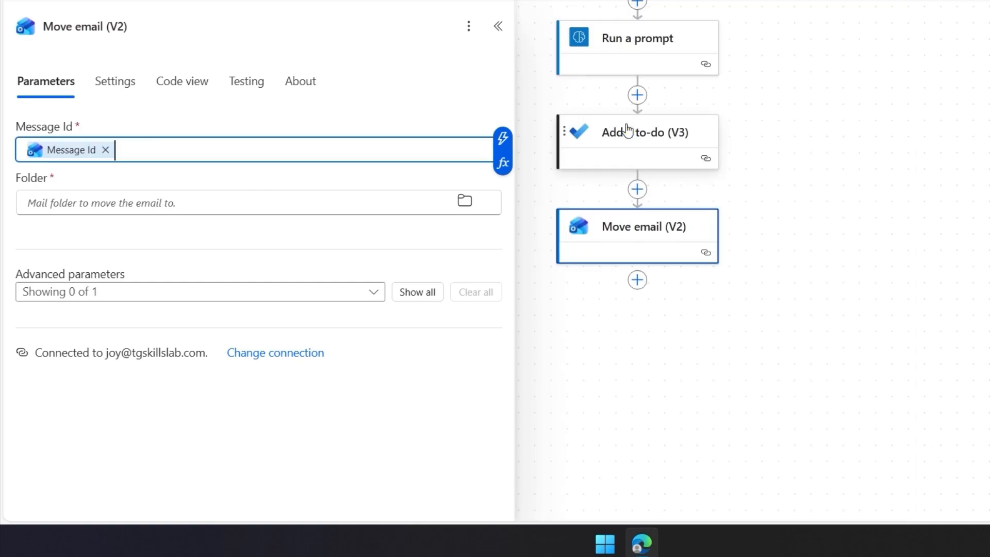
Step: Set Inbox as the destination folder of the Move email action
{"action": "left_click", "coordinate": [426, 201]}
{"action": "left_click", "coordinate": [465, 204]}
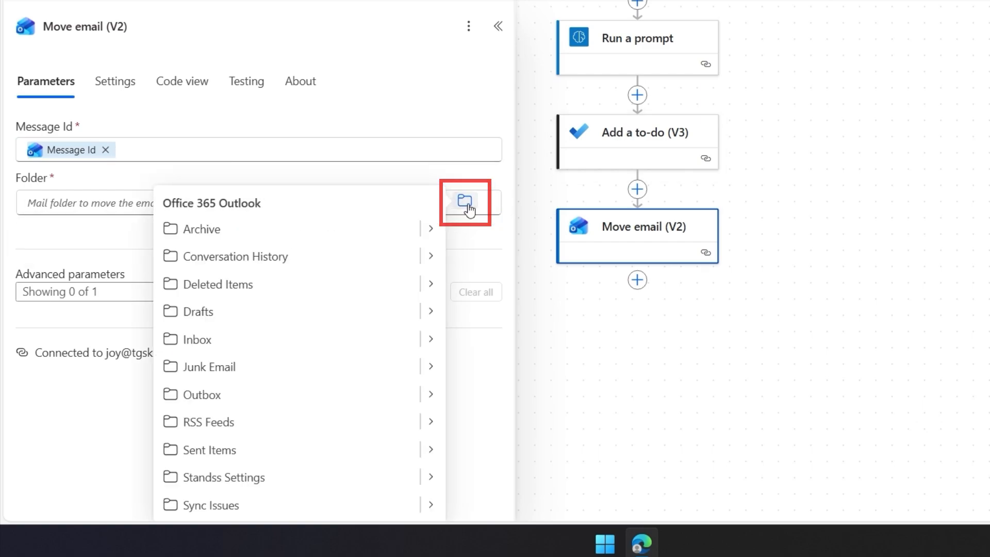
{"action": "left_click", "coordinate": [263, 342]}
{"action": "scroll", "coordinate": [796, 146], "scroll_direction": "up", "scroll_amount": 4}
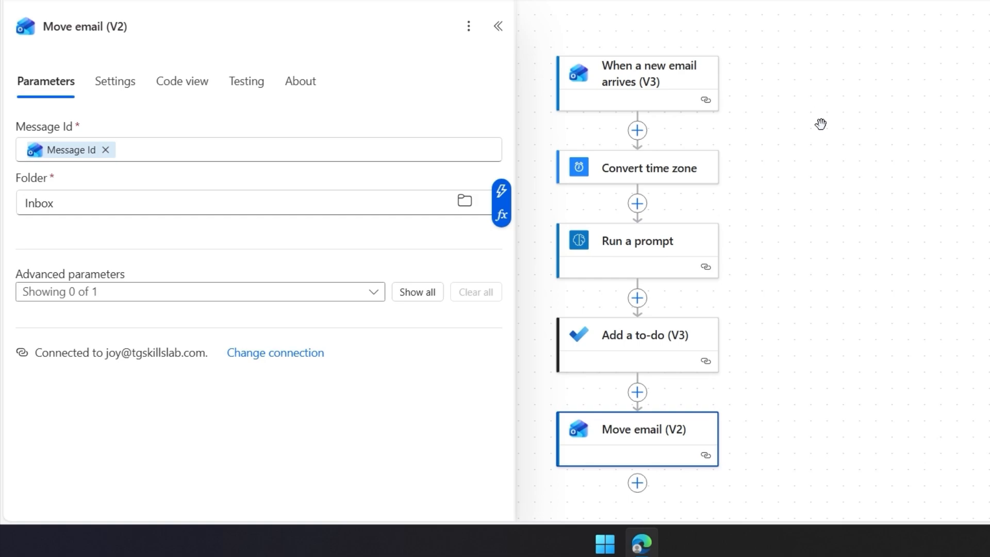
{"action": "scroll", "coordinate": [792, 169], "scroll_direction": "down", "scroll_amount": 2}
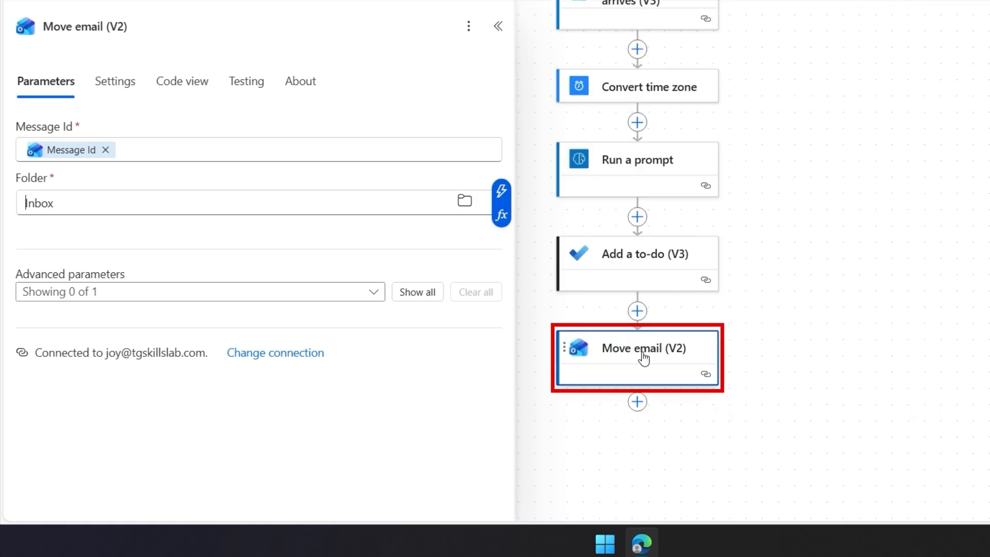
Step: Add the Office 365 Outlook action "Assigns an Outlook category" after Move email (V2)
{"action": "scroll", "coordinate": [833, 254], "scroll_direction": "down", "scroll_amount": 3}
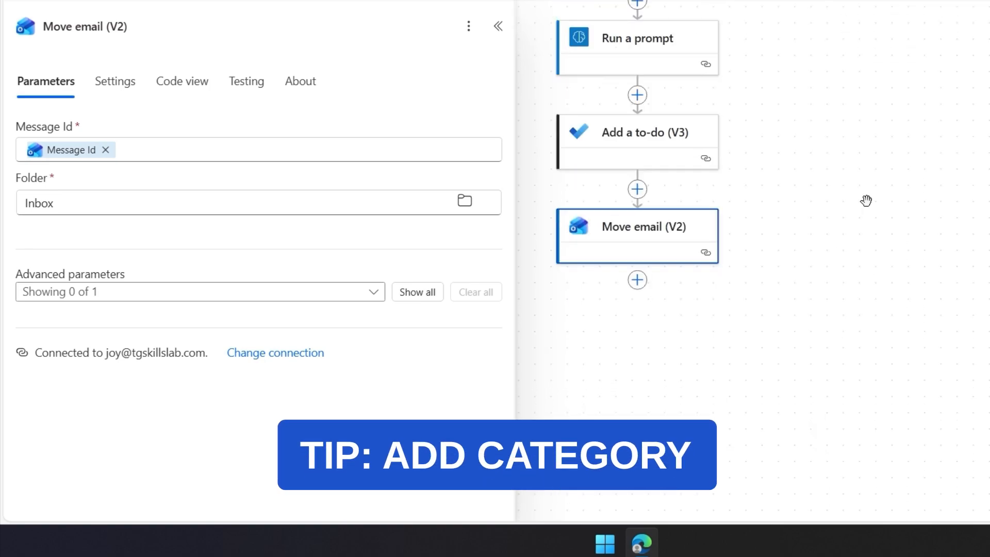
{"action": "left_click", "coordinate": [637, 280]}
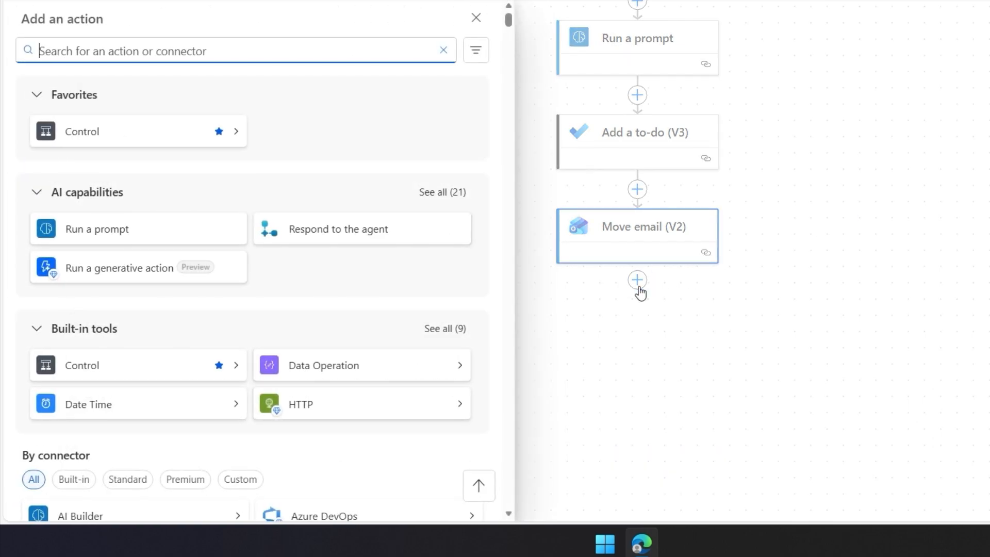
{"action": "type", "text": "category"}
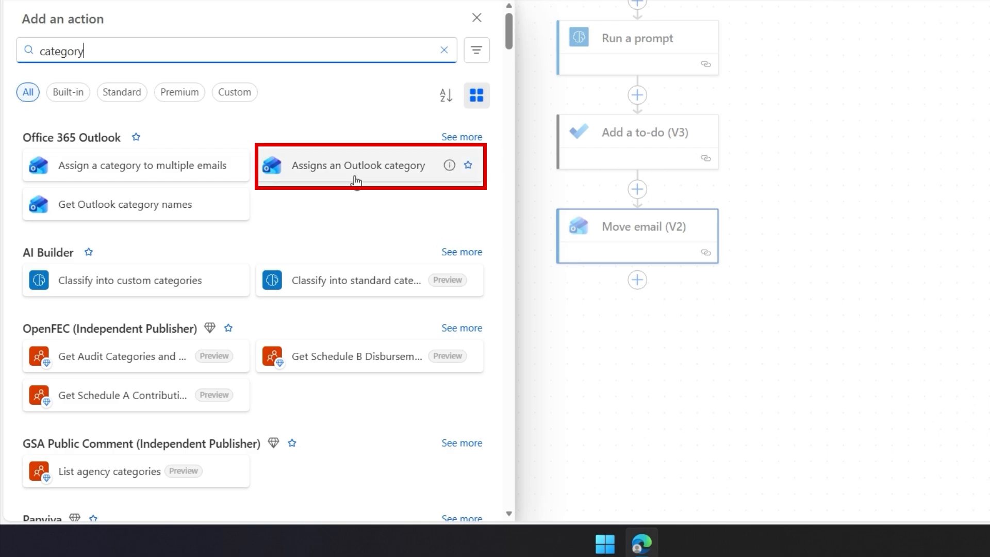
{"action": "left_click", "coordinate": [358, 170]}
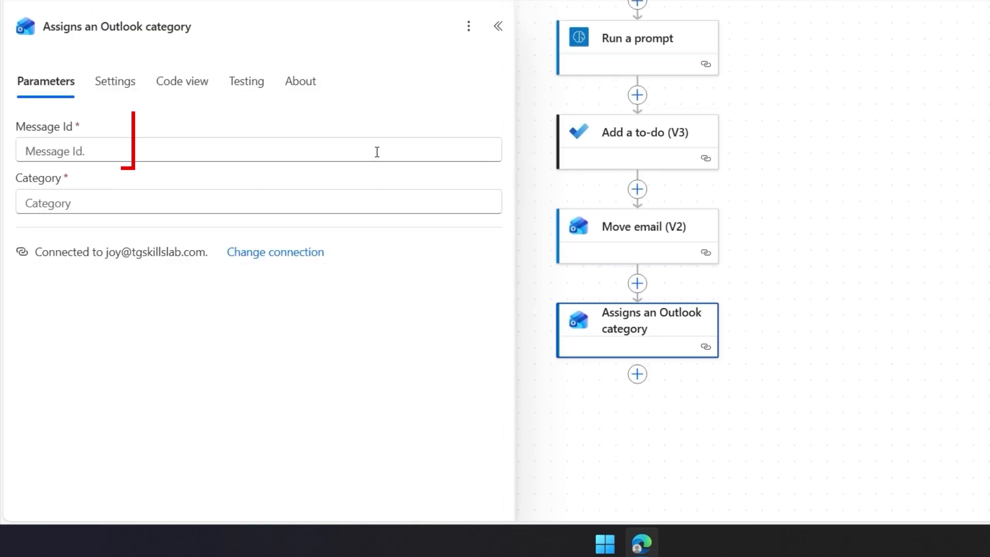
Step: Set the category action's Message Id to the Message Id output of Move email (V2)
{"action": "left_click", "coordinate": [377, 152]}
{"action": "left_click", "coordinate": [502, 138]}
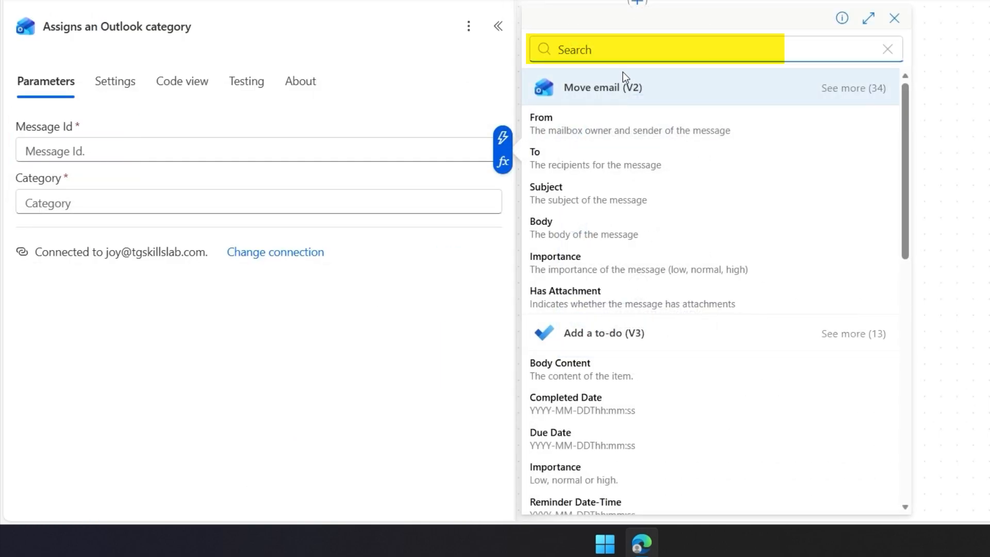
{"action": "type", "text": "message"}
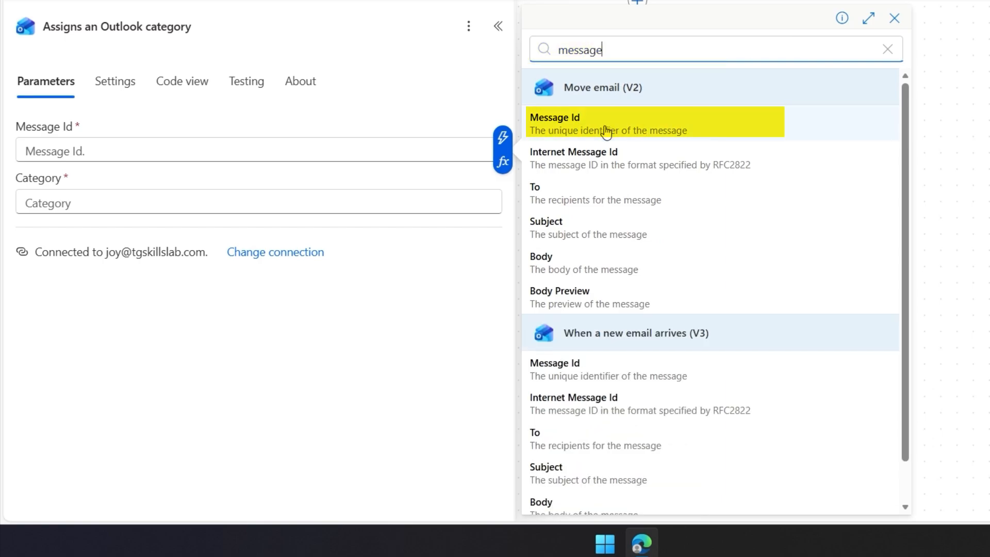
{"action": "left_click", "coordinate": [610, 128]}
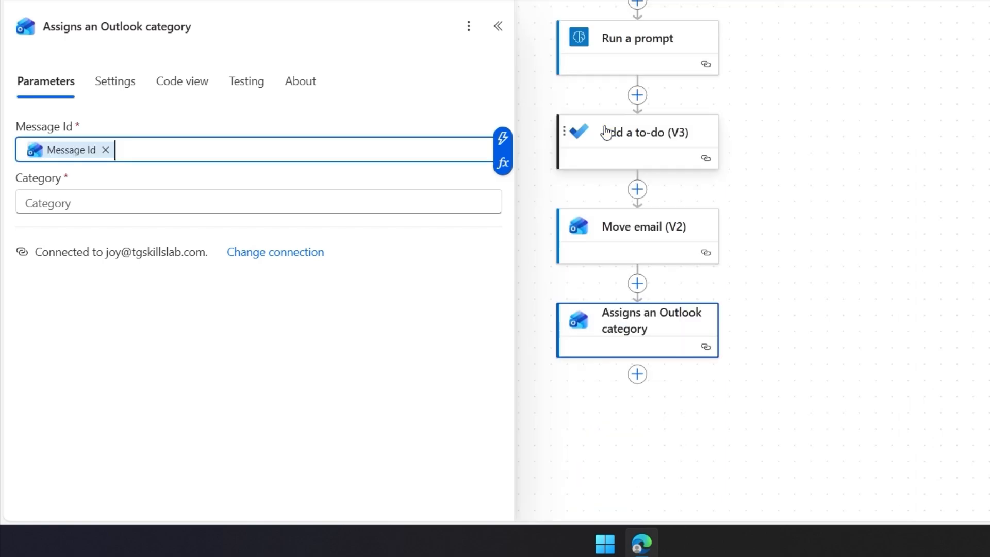
Step: Set the category to "Task Created" and close the action's settings
{"action": "left_click", "coordinate": [300, 205]}
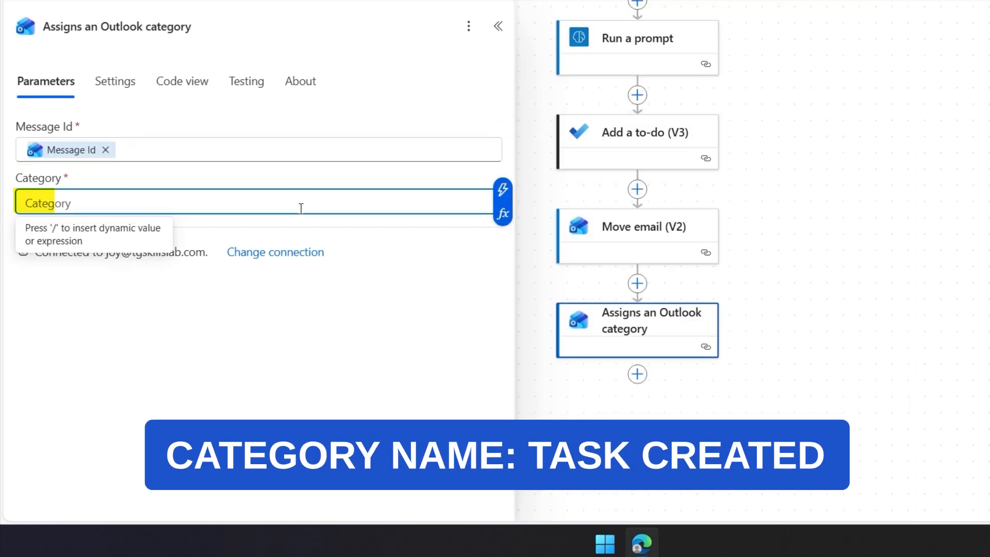
{"action": "type", "text": "Task Created"}
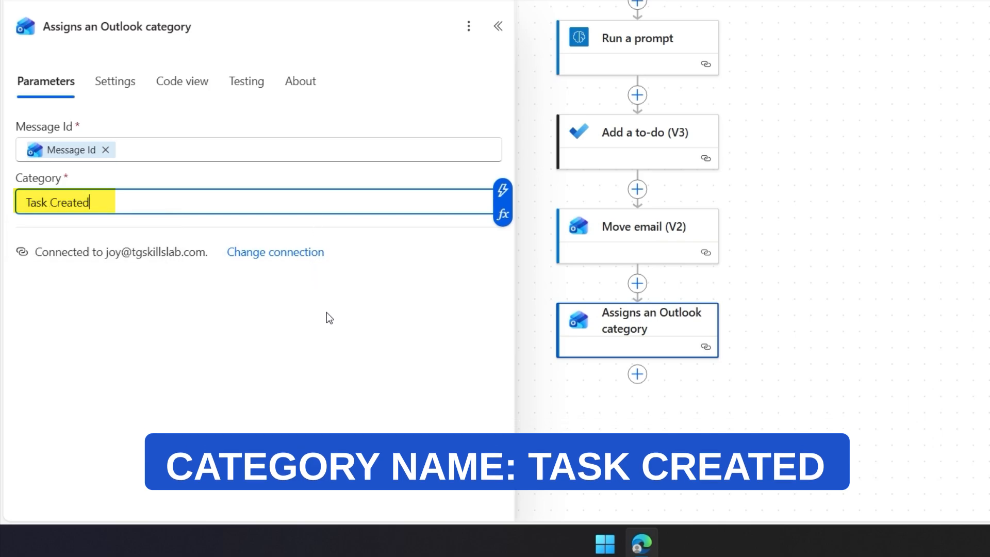
{"action": "left_click", "coordinate": [326, 314]}
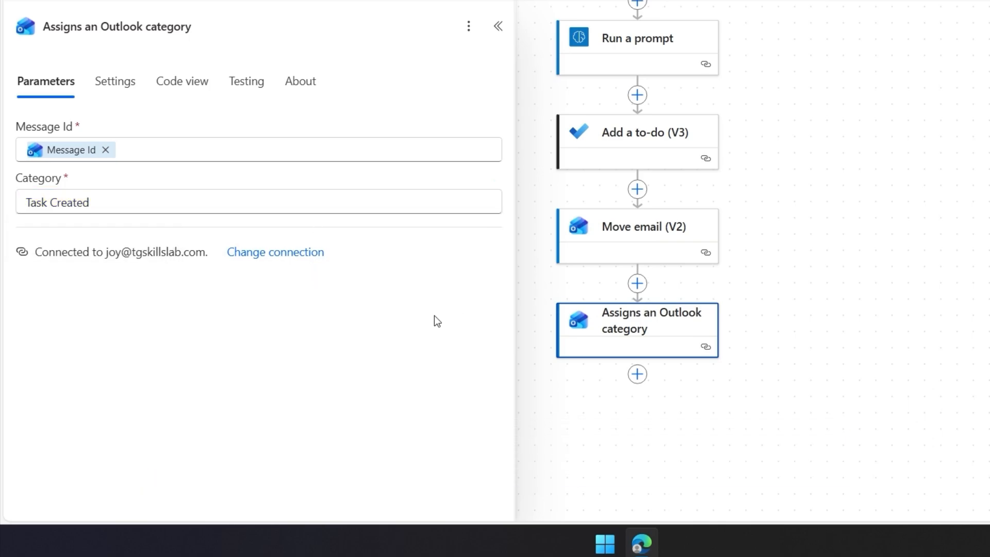
{"action": "left_click", "coordinate": [796, 266]}
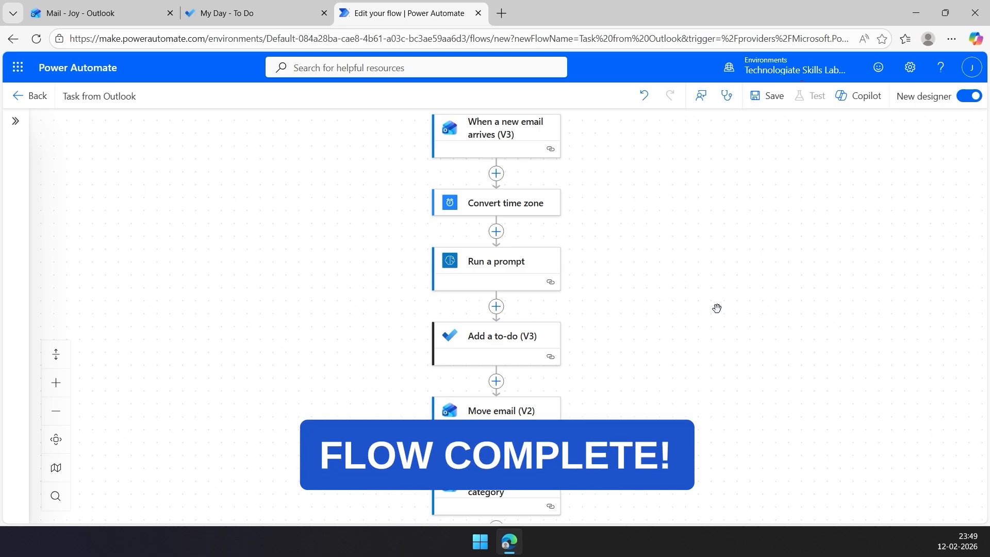
Step: Save the Task from Outlook flow and start a test of it
{"action": "left_click", "coordinate": [770, 95]}
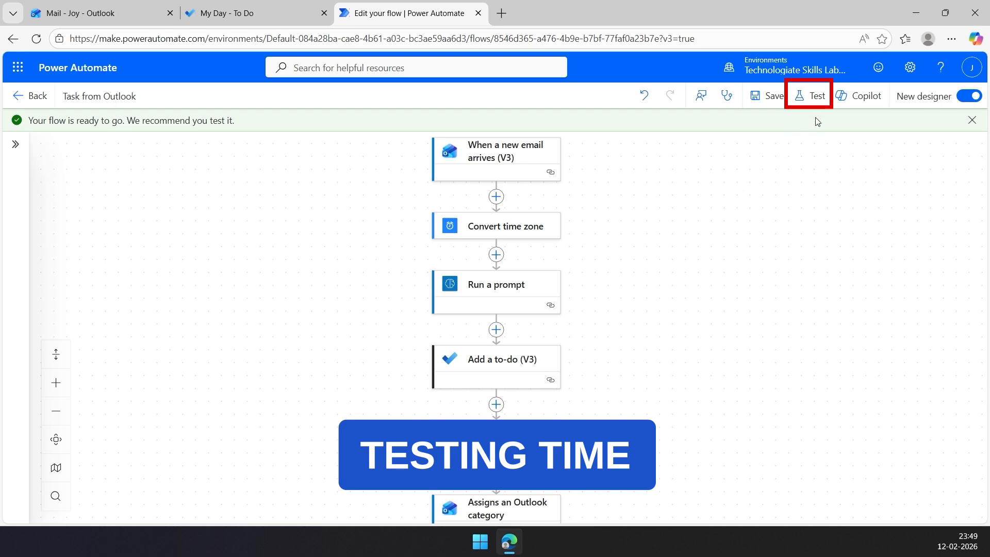
{"action": "left_click", "coordinate": [813, 96]}
{"action": "left_click", "coordinate": [752, 138]}
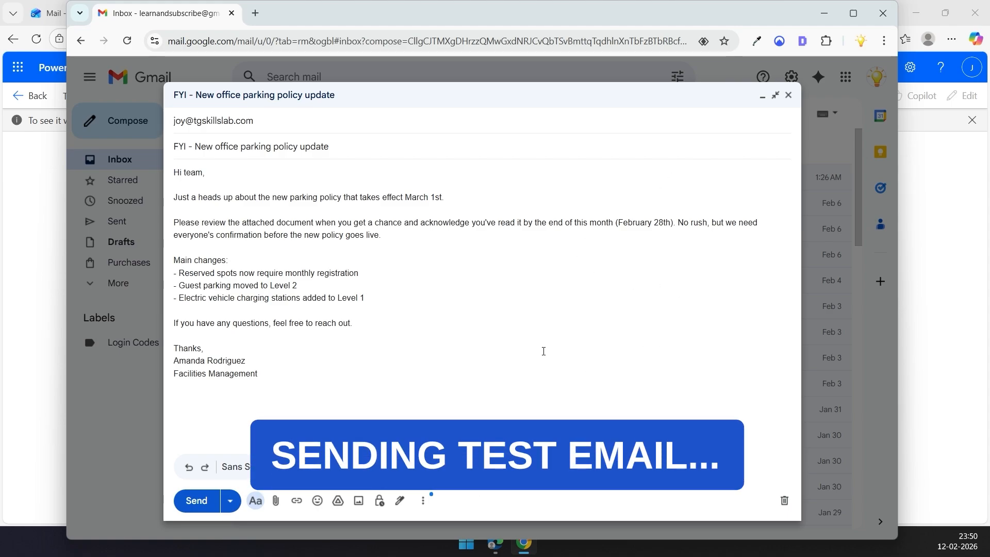
Step: In Gmail, send the prepared "FYI - New office parking policy update" email to the Outlook mailbox
{"action": "left_click", "coordinate": [198, 501]}
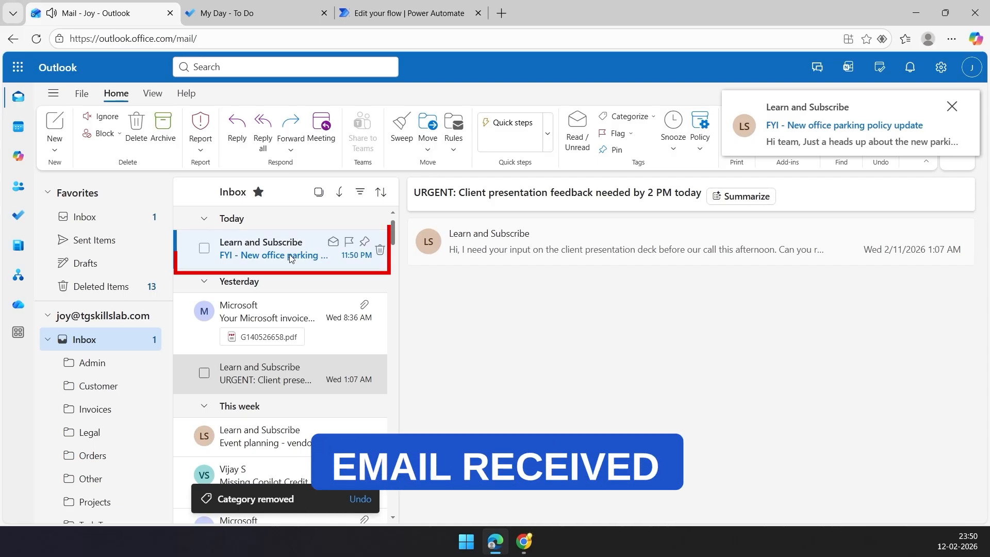
Step: Read the "FYI - New office parking policy update" email in the Inbox and move it to the Task Temp folder
{"action": "left_click", "coordinate": [283, 252]}
{"action": "scroll", "coordinate": [585, 335], "scroll_direction": "down", "scroll_amount": 4}
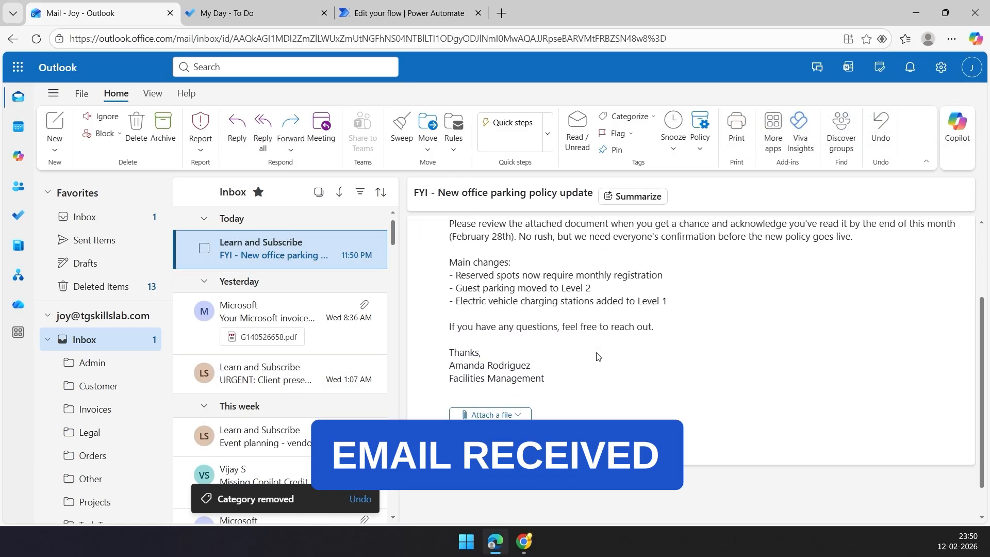
{"action": "scroll", "coordinate": [593, 350], "scroll_direction": "up", "scroll_amount": 4}
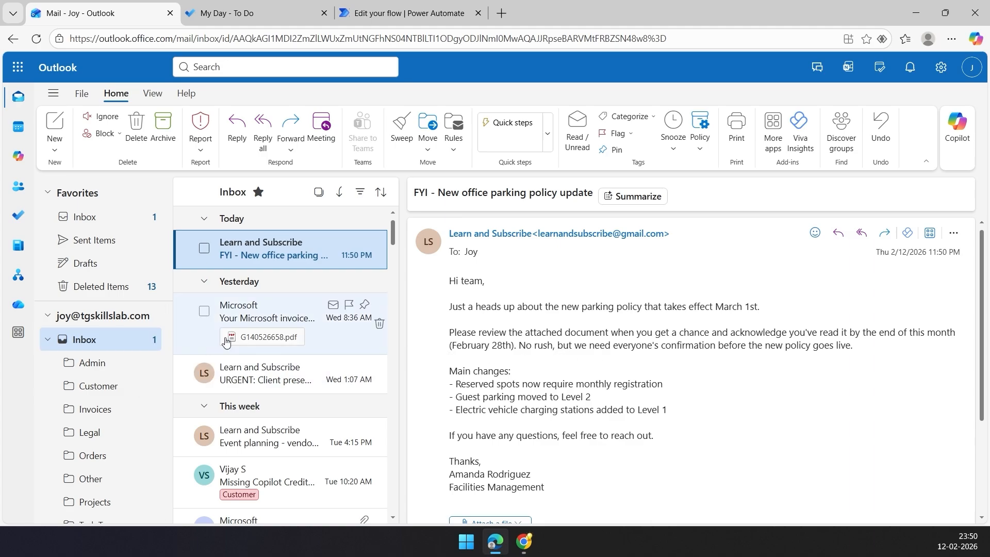
{"action": "right_click", "coordinate": [288, 253]}
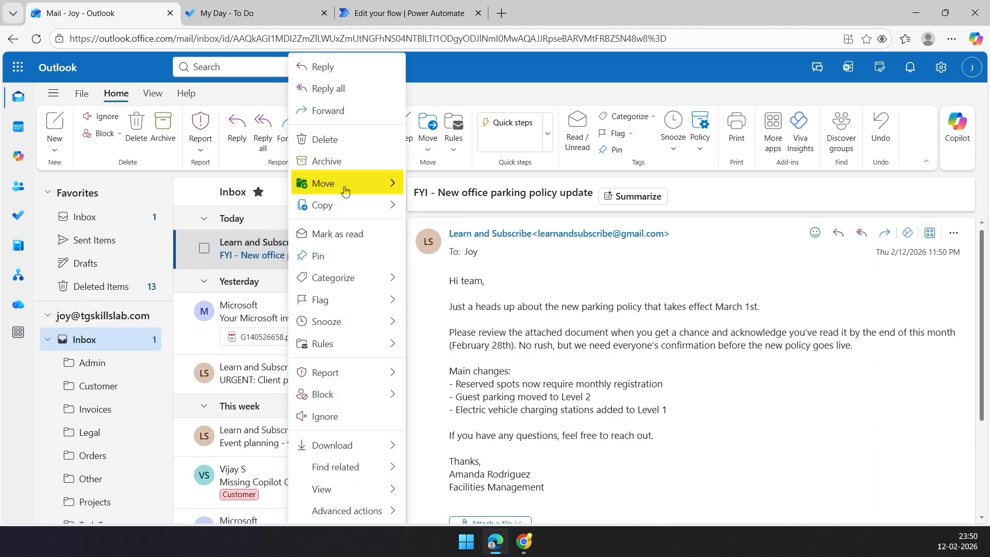
{"action": "mouse_move", "coordinate": [354, 189]}
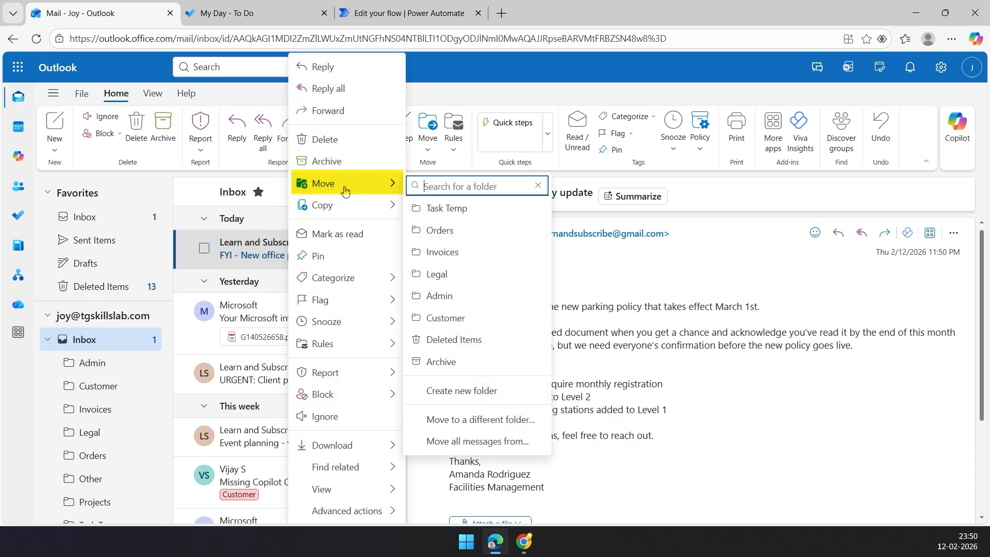
{"action": "left_click", "coordinate": [446, 208]}
Step: Open the Task Temp mail folder, and check the test run of the Task from Outlook flow through its final action in Power Automate
{"action": "scroll", "coordinate": [93, 407], "scroll_direction": "down", "scroll_amount": 2}
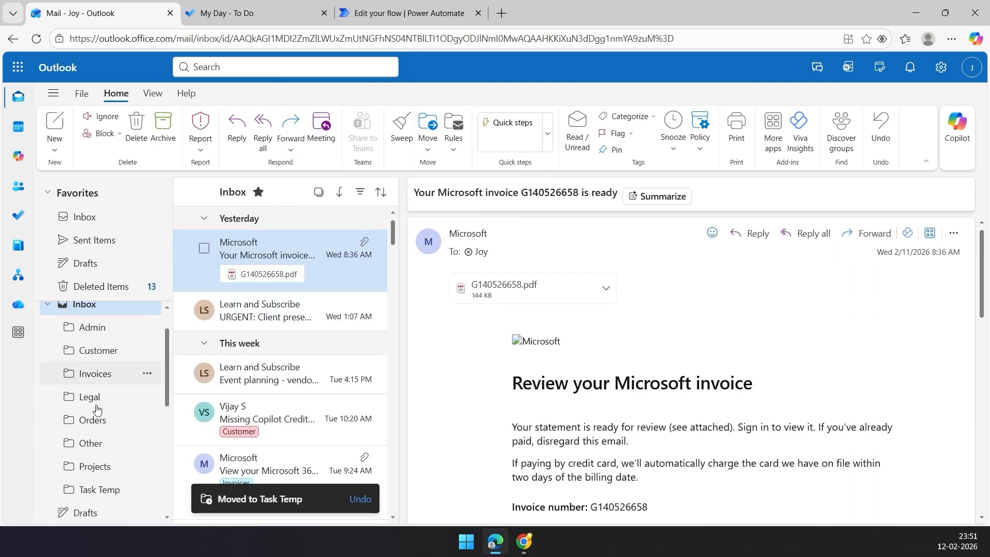
{"action": "left_click", "coordinate": [90, 459]}
{"action": "left_click", "coordinate": [392, 14]}
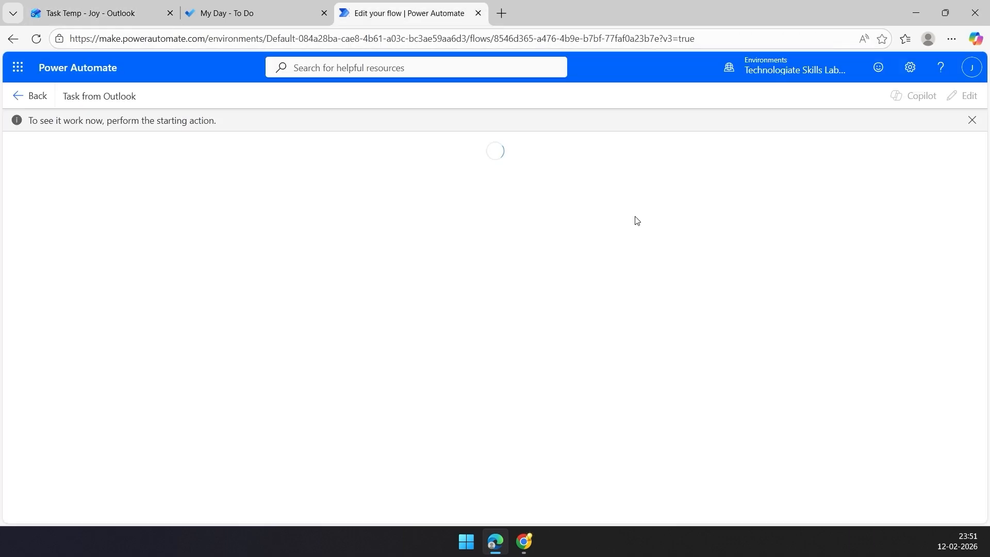
{"action": "scroll", "coordinate": [634, 215], "scroll_direction": "down", "scroll_amount": 2}
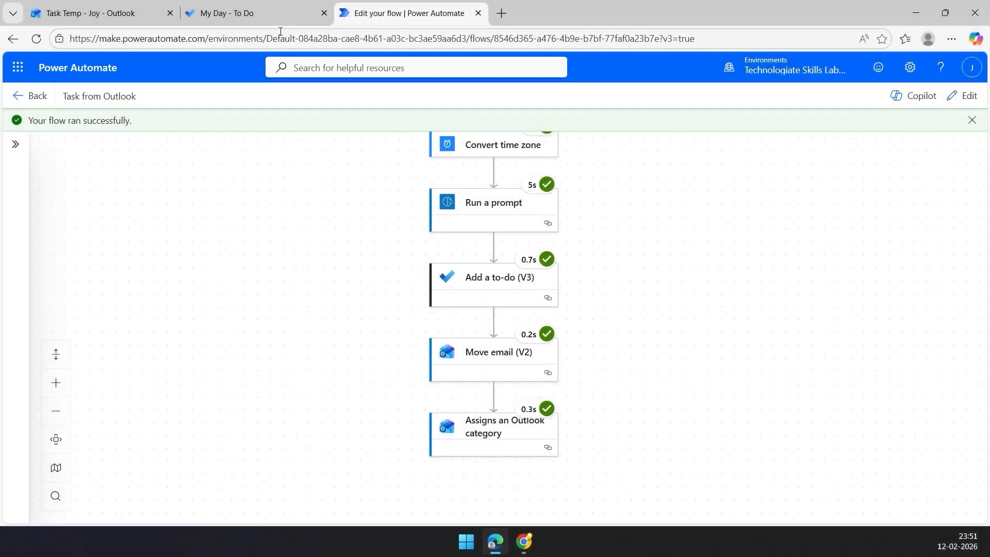
Step: Switch to To Do and view the details of "Review and Acknowledge New Parking Policy" in the Tasks list
{"action": "left_click", "coordinate": [273, 20]}
{"action": "left_click", "coordinate": [52, 281]}
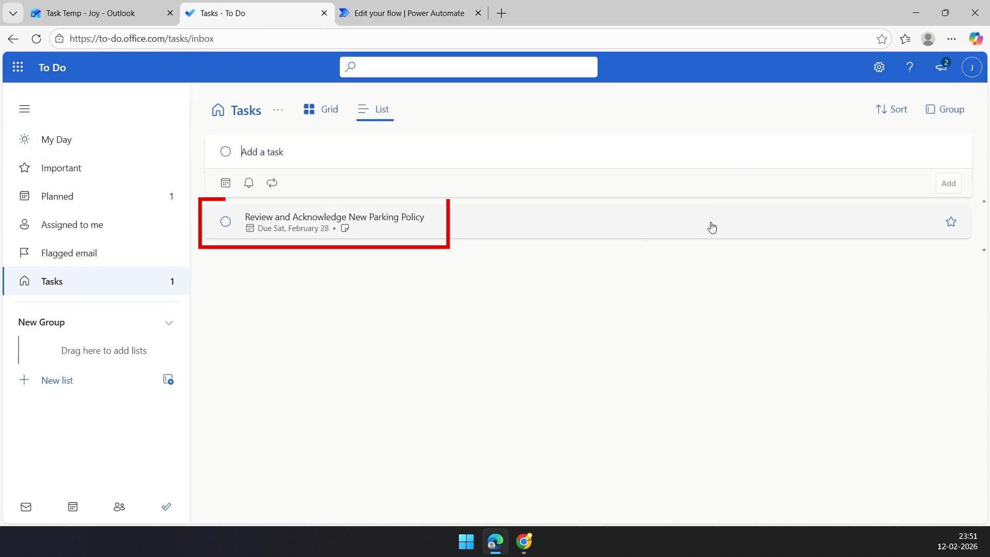
{"action": "left_click", "coordinate": [392, 221]}
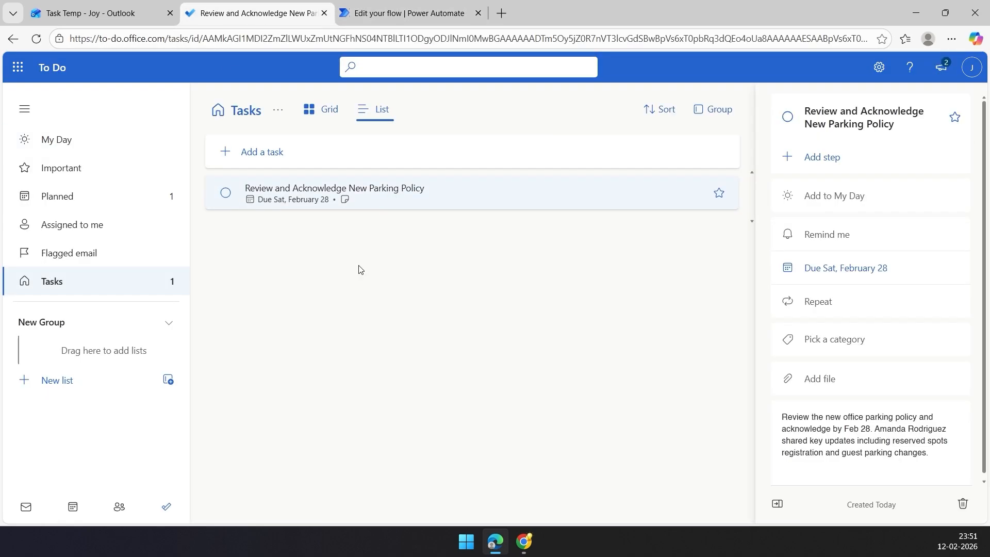